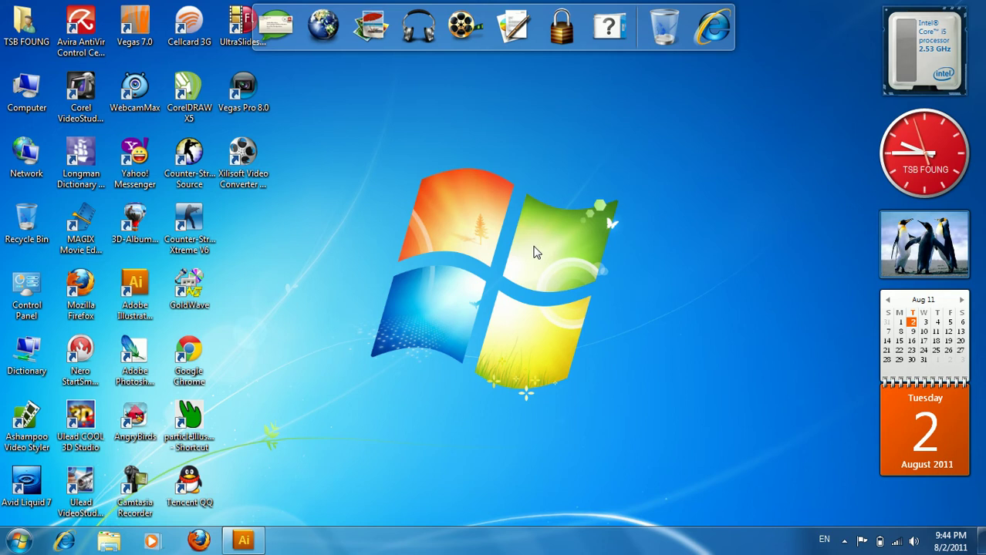
In the apple-bowl document, set a 30% grey fill and a white stroke.
left_click(247, 538)
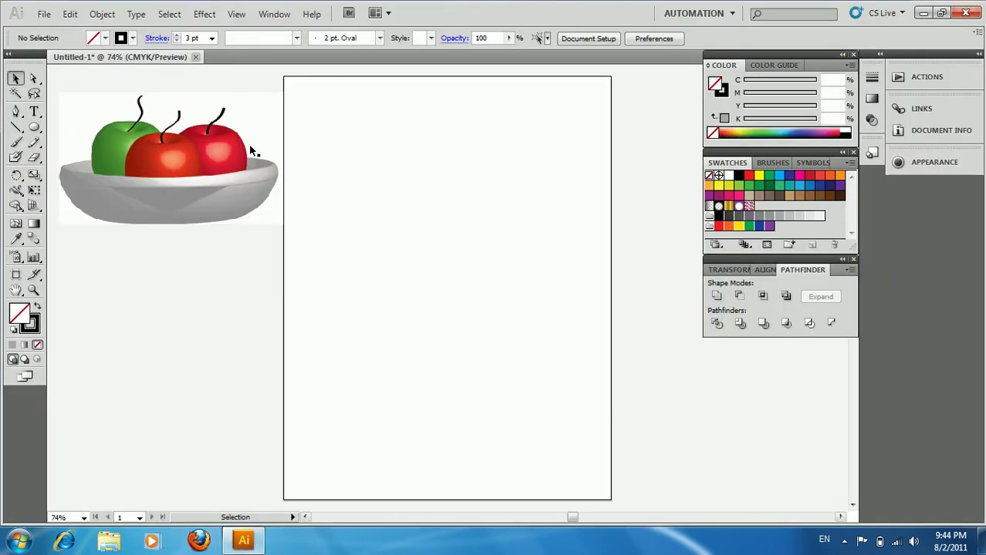
left_click(105, 38)
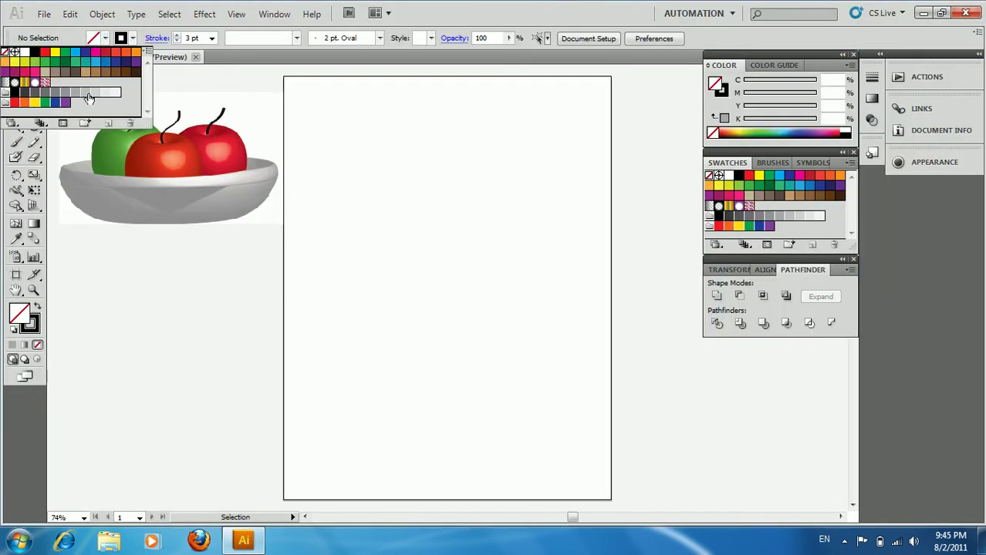
left_click(86, 94)
left_click(132, 40)
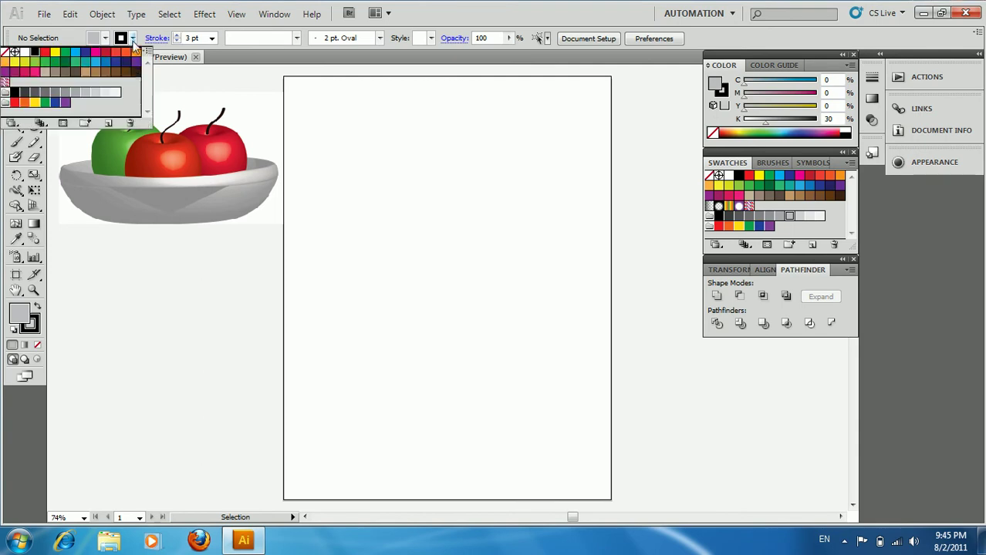
left_click(106, 93)
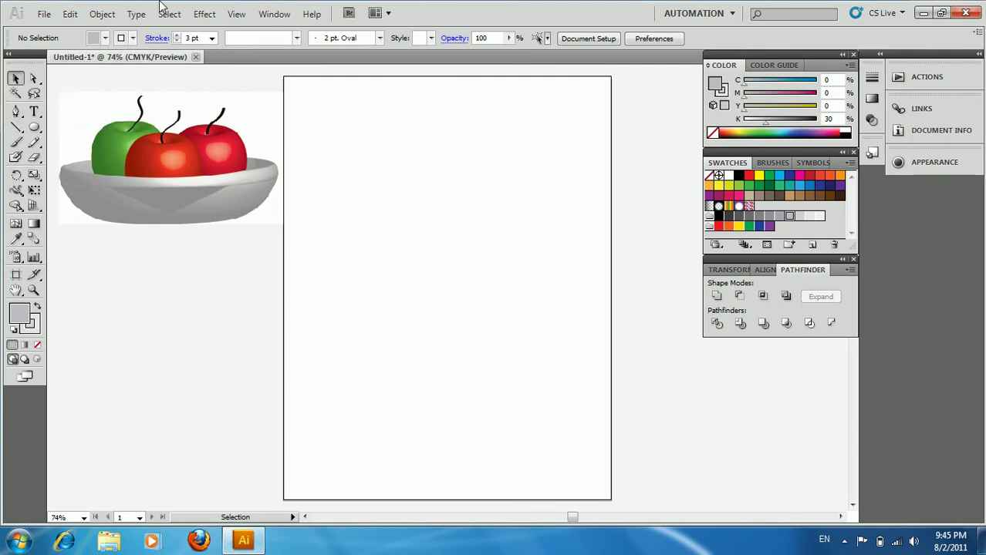
left_click(16, 113)
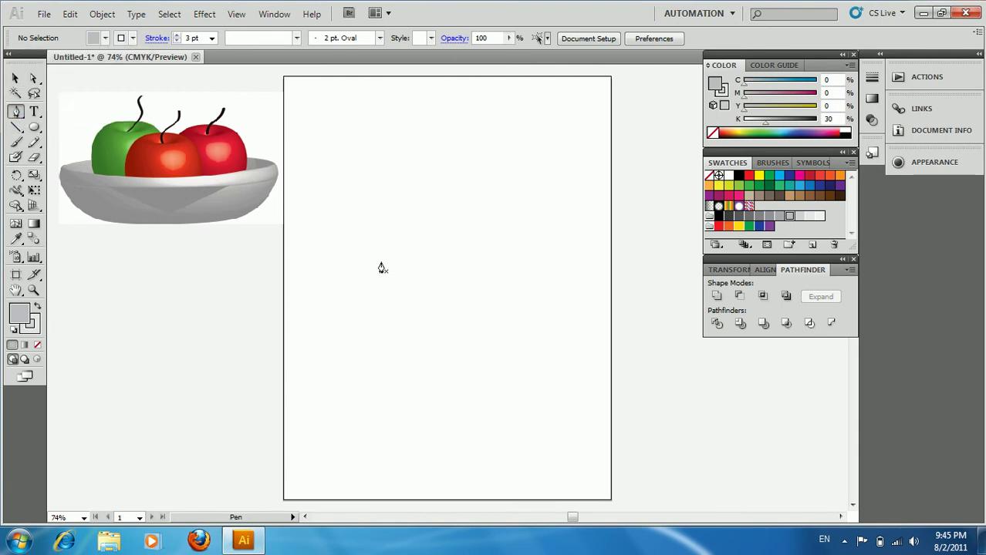
Pen-draw the bowl's half-profile as a closed path curved at the bottom corners and rim.
left_click(320, 260)
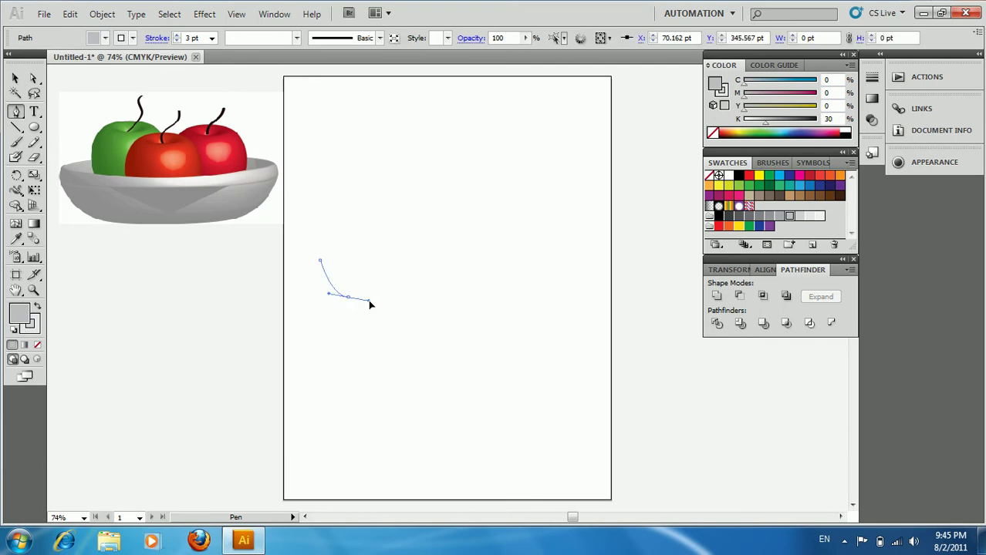
left_click_drag(367, 303, 365, 301)
left_click(347, 297)
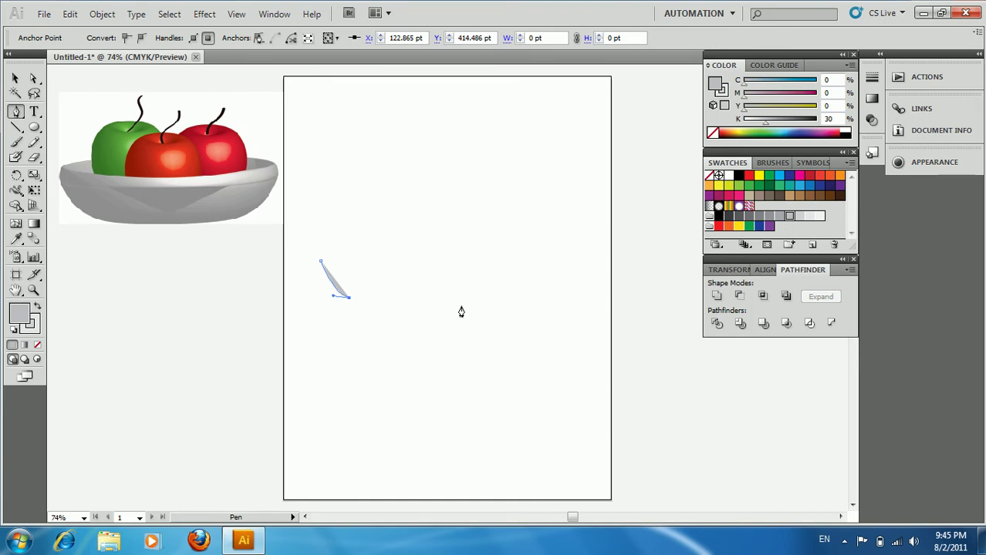
left_click_drag(461, 303, 501, 293)
left_click(462, 306)
left_click_drag(459, 274, 441, 283)
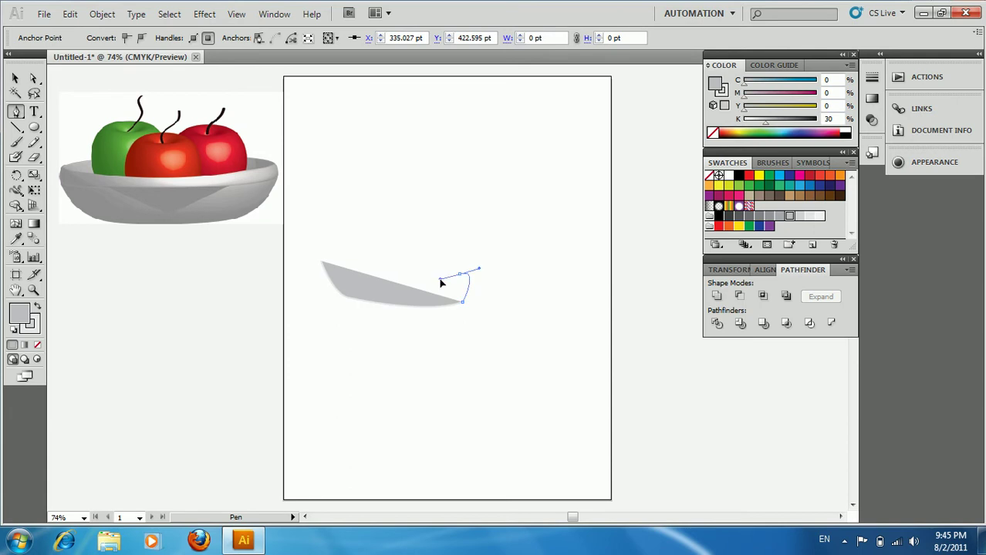
left_click(16, 79)
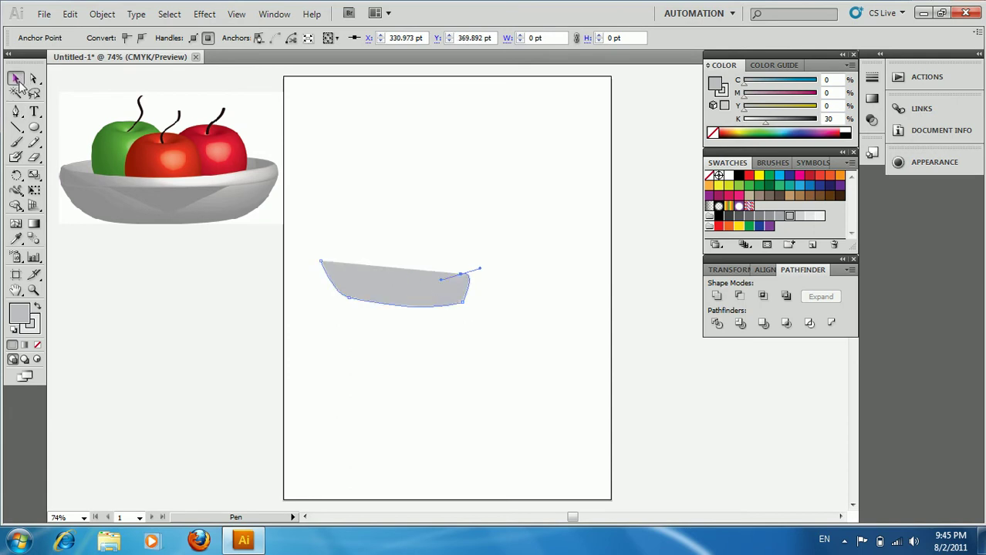
Apply a 3D Revolve to the profile with a custom tilted rotation.
left_click(203, 14)
left_click(387, 116)
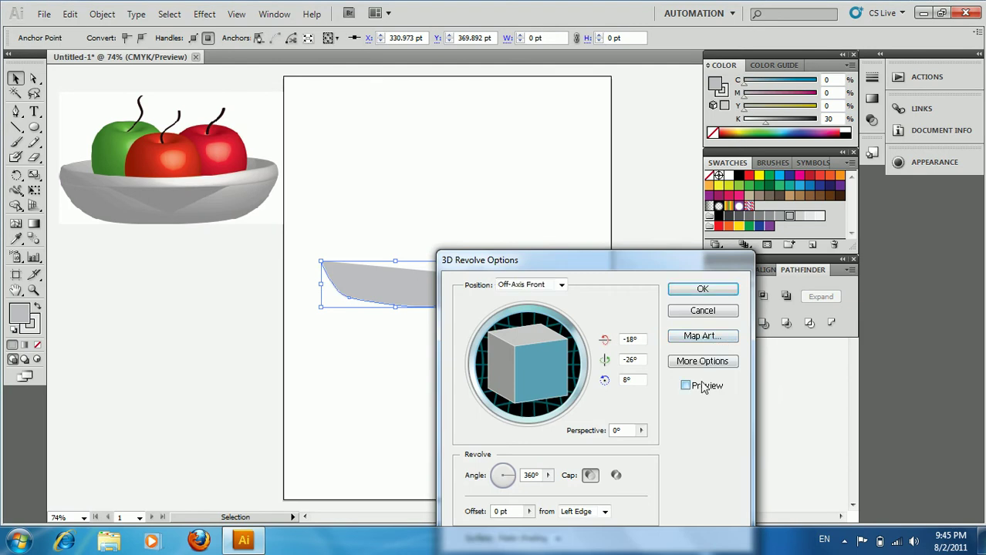
left_click(701, 391)
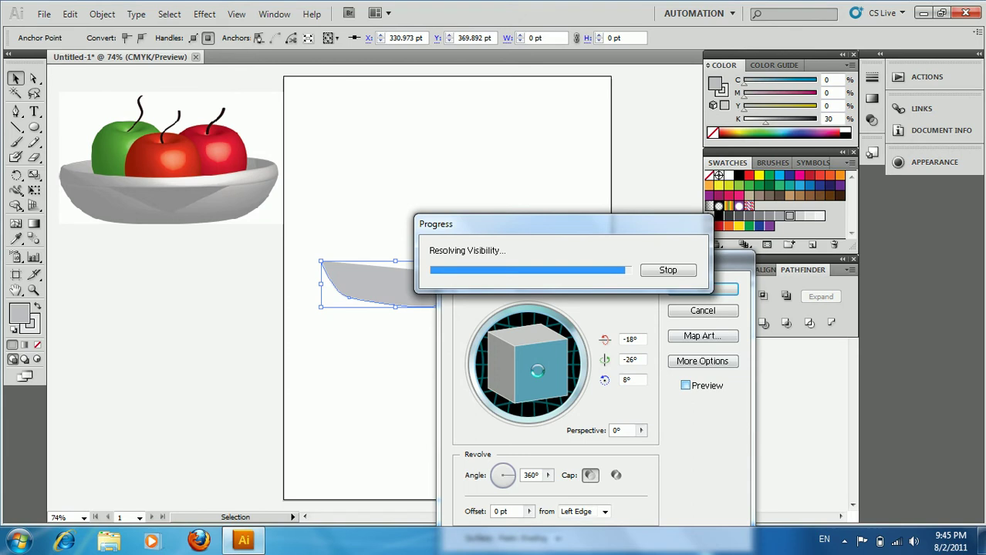
left_click_drag(540, 377, 545, 371)
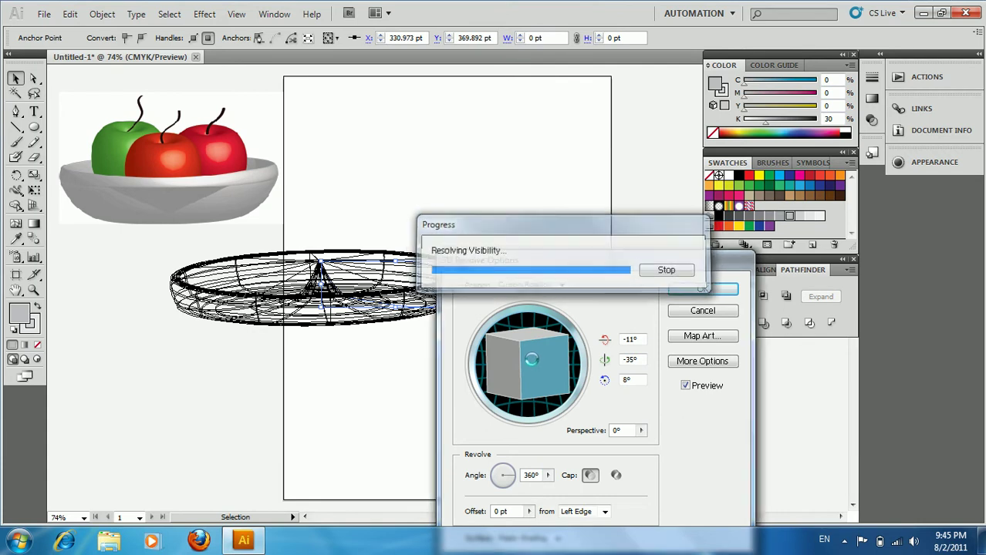
left_click(696, 292)
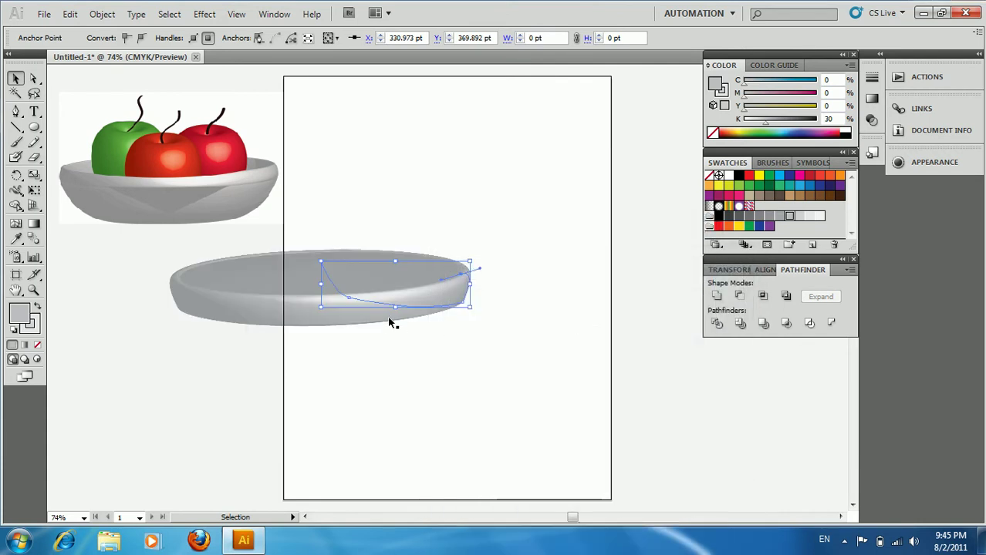
Stretch the bowl taller and move it right to the artboard centre.
left_click_drag(396, 307, 396, 321)
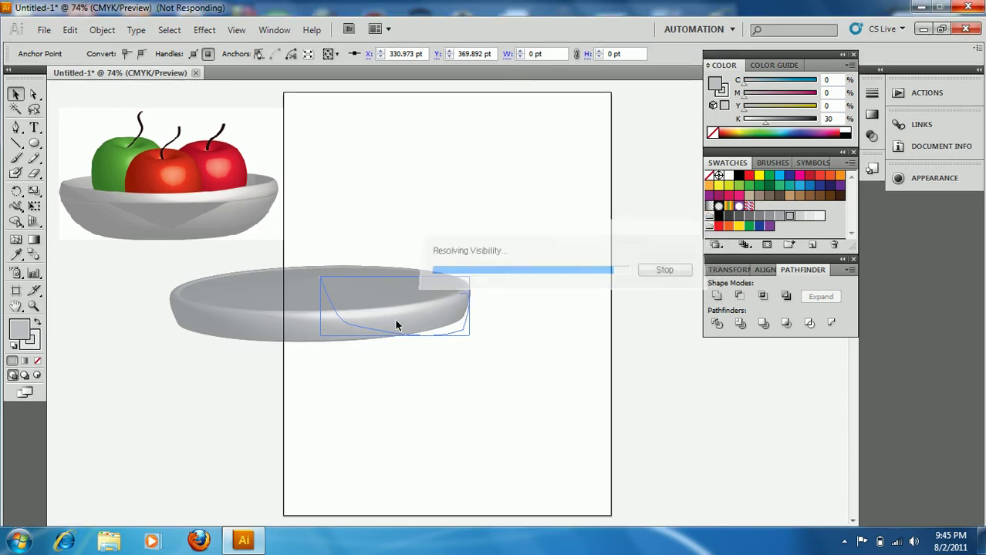
mouse_move(414, 307)
left_mouse_down()
mouse_move(539, 306)
mouse_move(514, 325)
left_mouse_up()
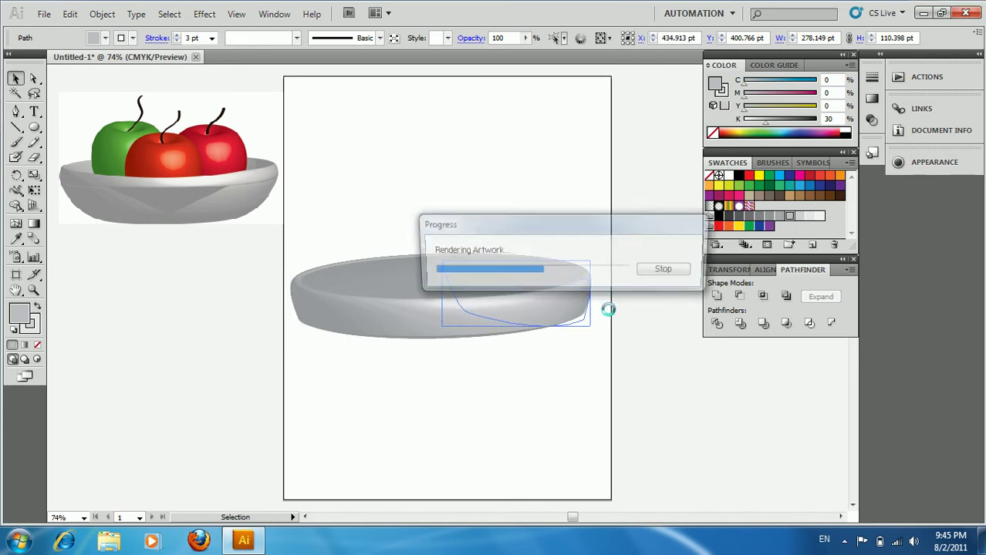
left_click(562, 374)
Draw an ellipse over the bowl's left side and remove its fill.
left_click(39, 126)
left_click_drag(327, 215, 406, 309)
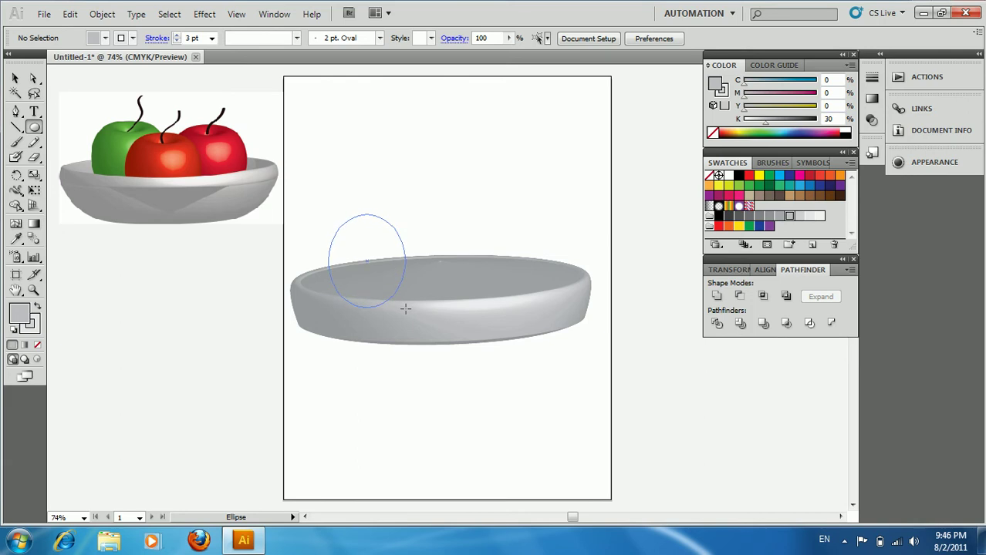
left_click(15, 78)
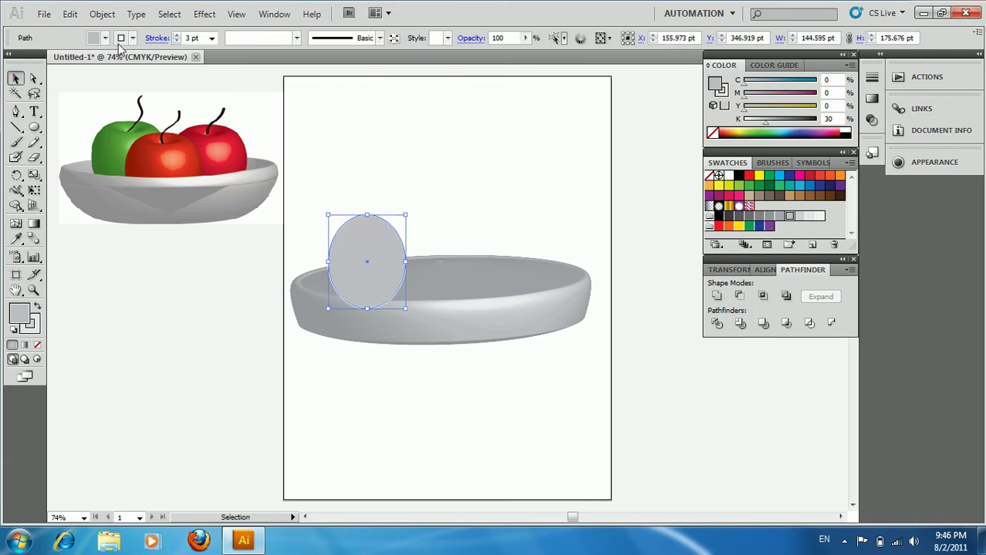
left_click(94, 38)
left_click(5, 52)
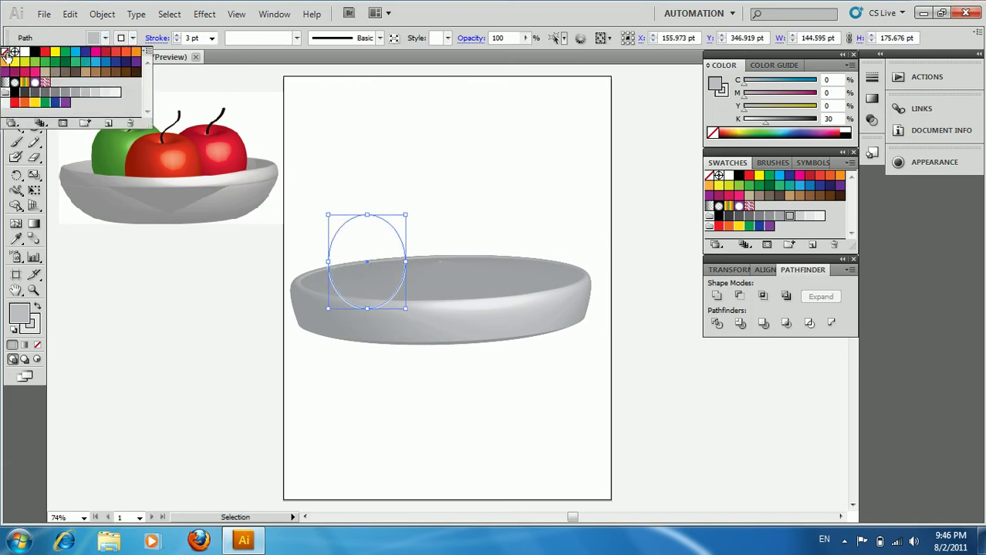
Revolve the ellipse into a 3D apple, then slim it, shift it right and shrink it slightly.
left_click(218, 16)
mouse_move(217, 95)
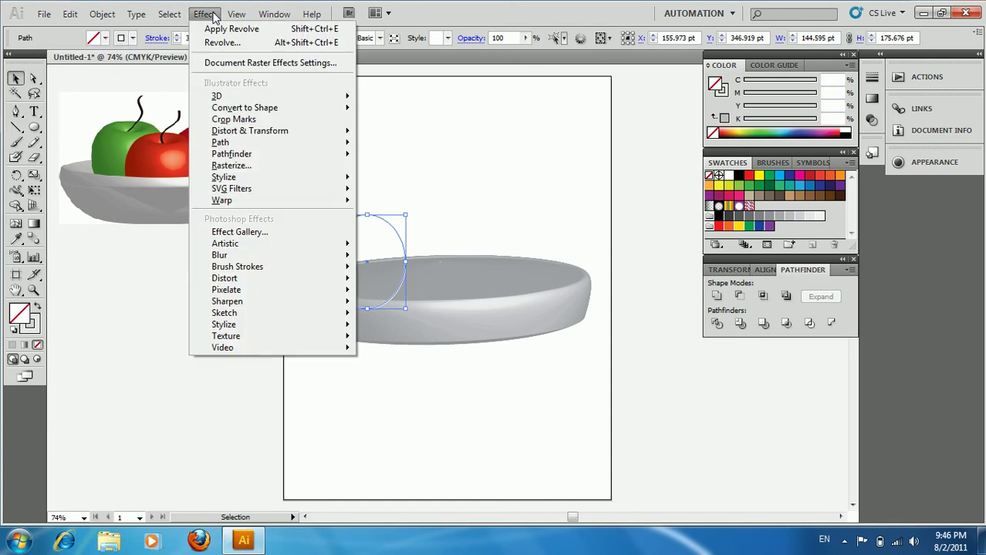
left_click(390, 114)
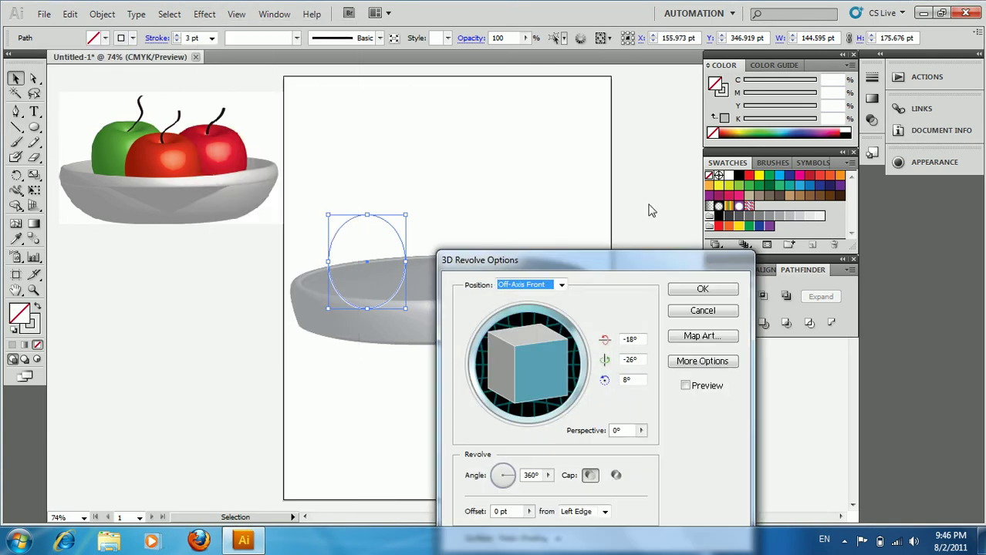
left_click(685, 387)
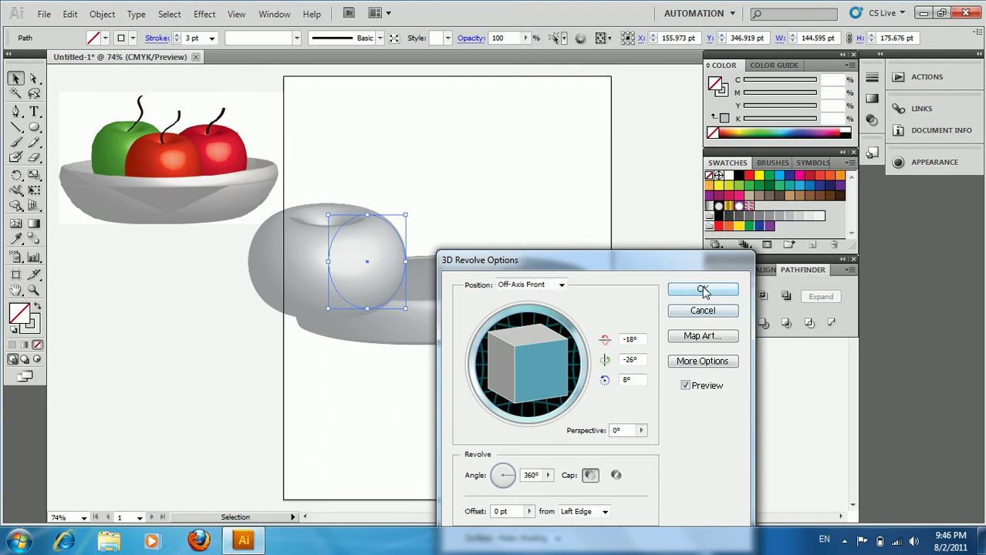
left_click(703, 291)
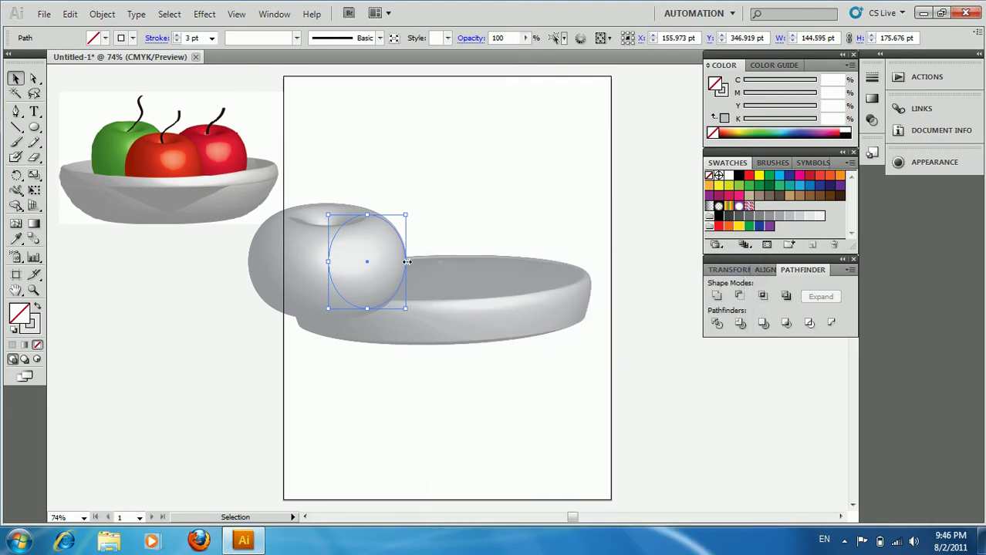
left_click_drag(406, 262, 388, 262)
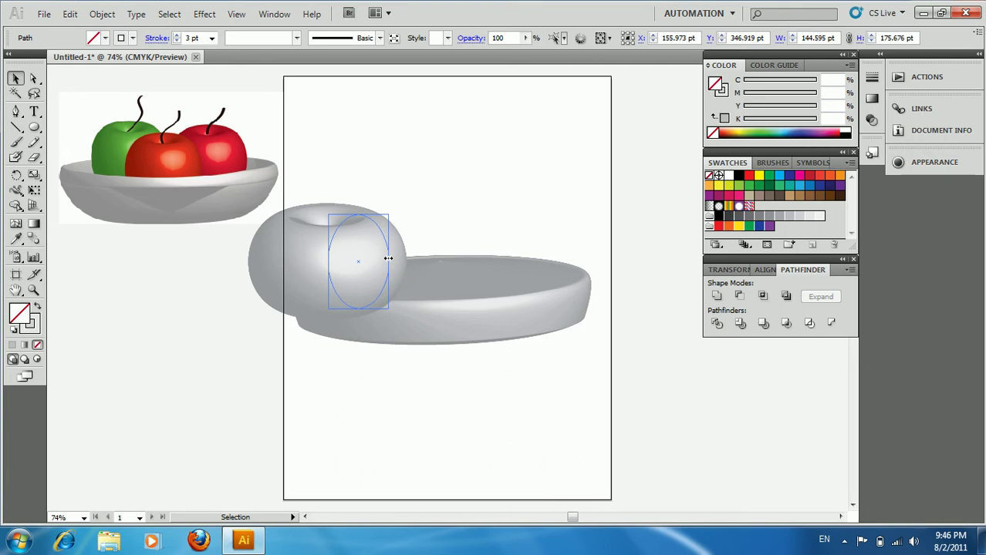
mouse_move(390, 263)
left_mouse_down()
mouse_move(402, 255)
mouse_move(444, 268)
mouse_move(432, 261)
left_mouse_up()
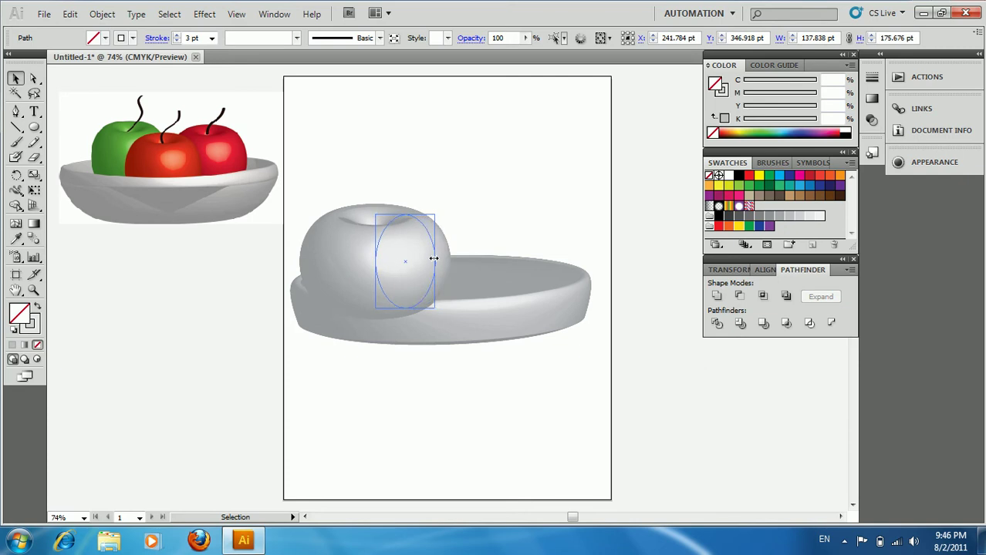
left_click_drag(435, 310, 432, 303)
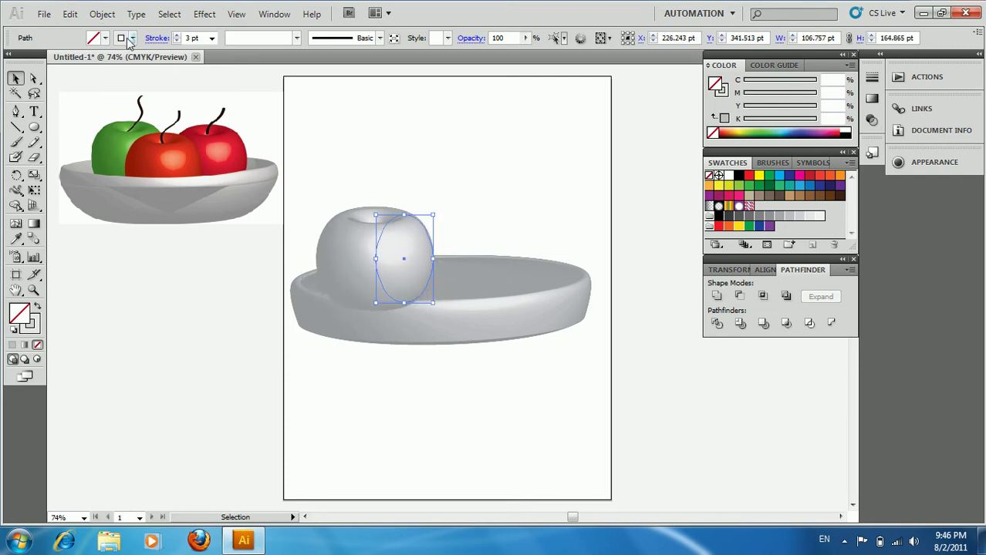
Make the apple's stroke and fill green.
left_click(133, 38)
left_click(67, 59)
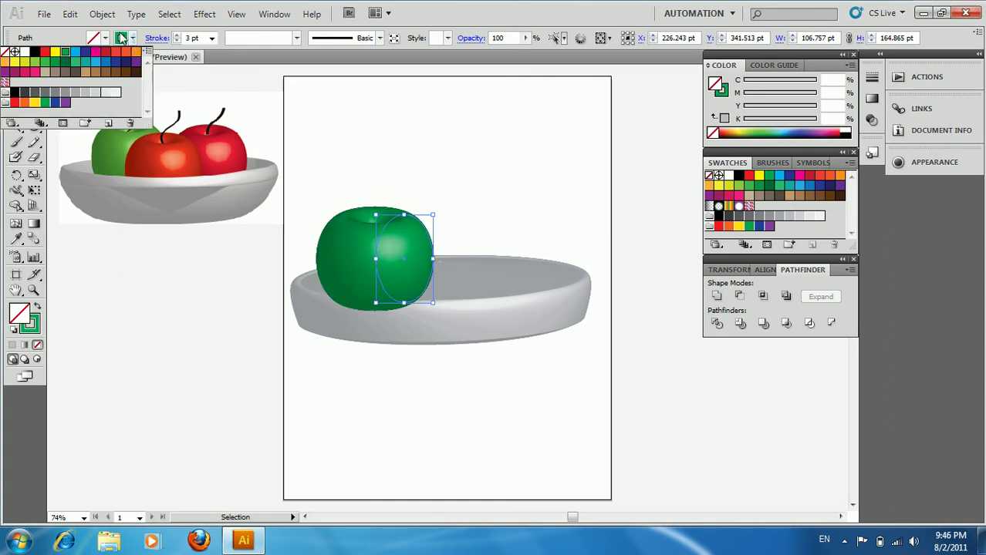
left_click(105, 38)
left_click(79, 55)
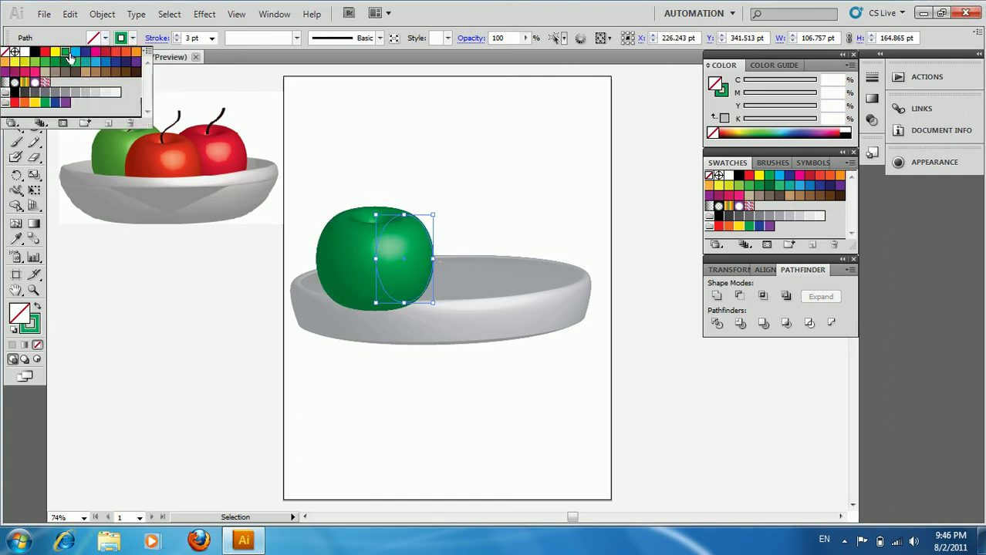
left_click(422, 176)
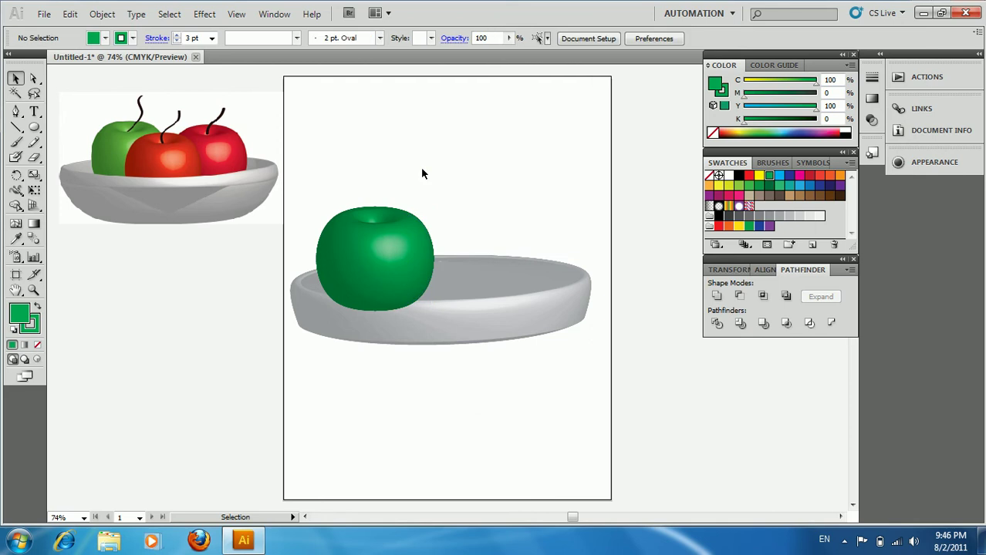
Alt-drag copies into three overlapping apples, shrinking and repositioning the middle one.
left_click_drag(400, 260, 476, 266)
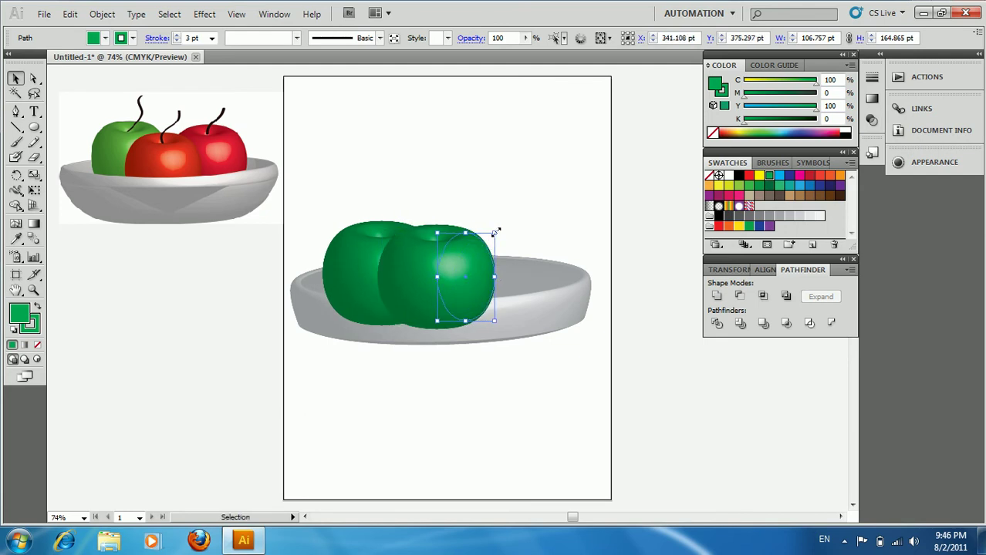
left_click_drag(496, 231, 489, 239)
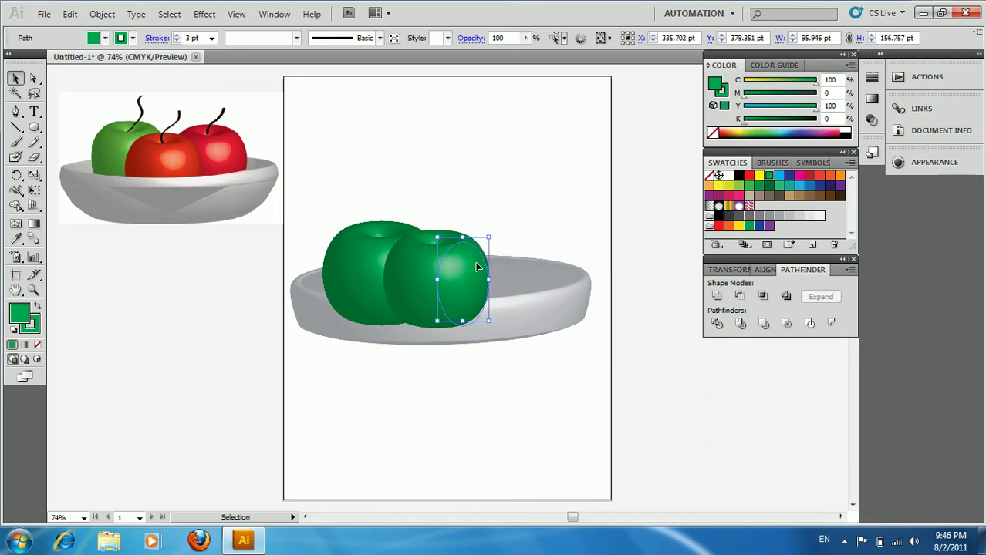
left_click_drag(472, 260, 376, 247)
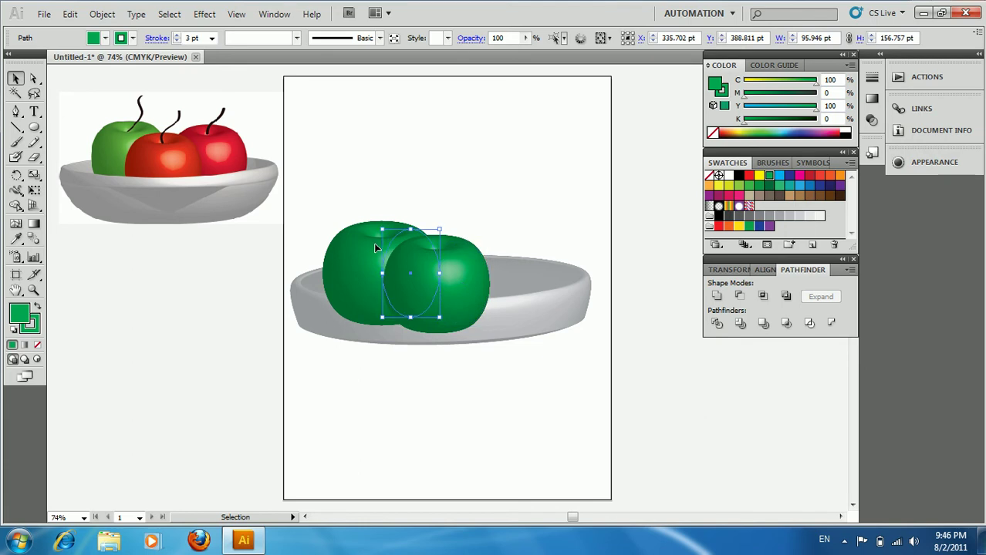
mouse_move(388, 245)
left_mouse_down()
mouse_move(491, 246)
mouse_move(527, 262)
left_mouse_up()
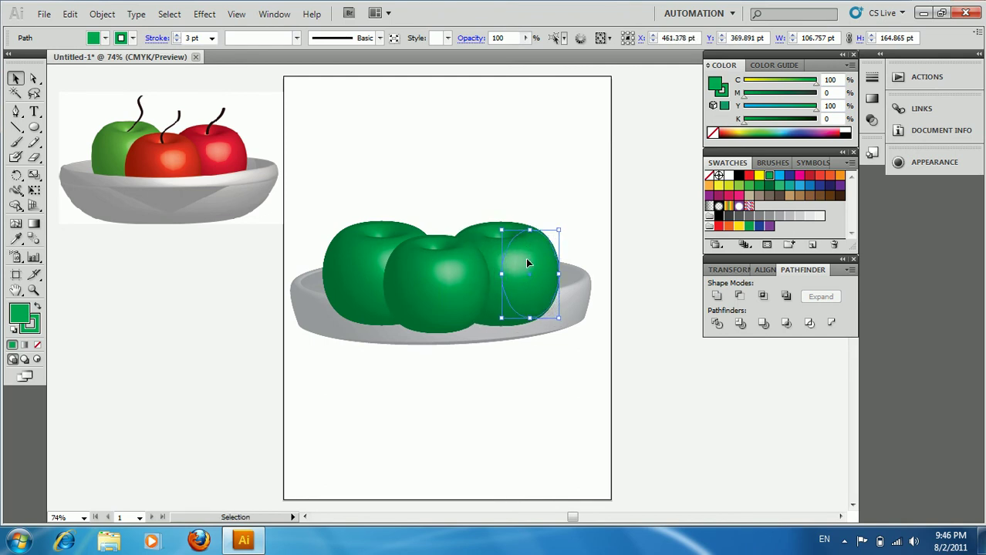
Give the right apple a red stroke and red fill.
left_click(133, 38)
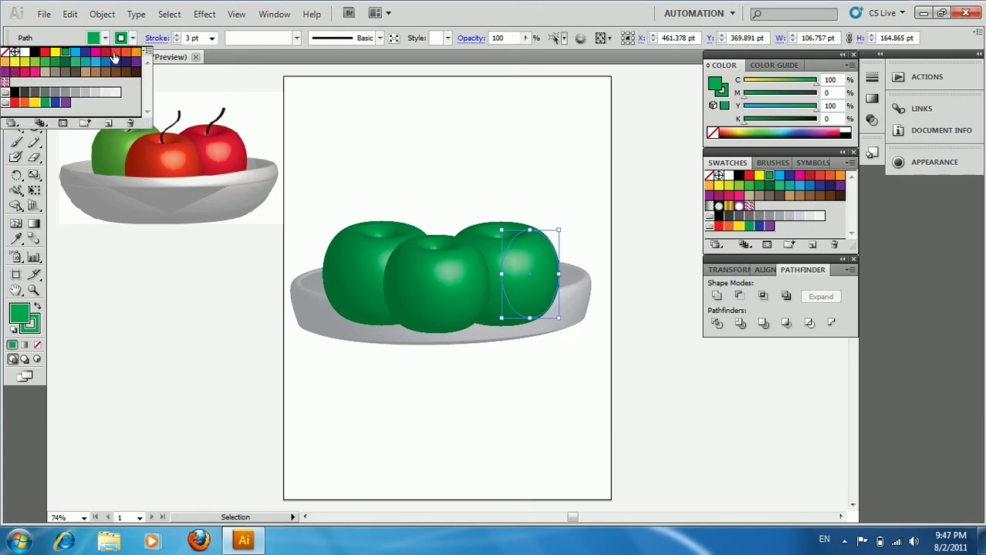
left_click(115, 52)
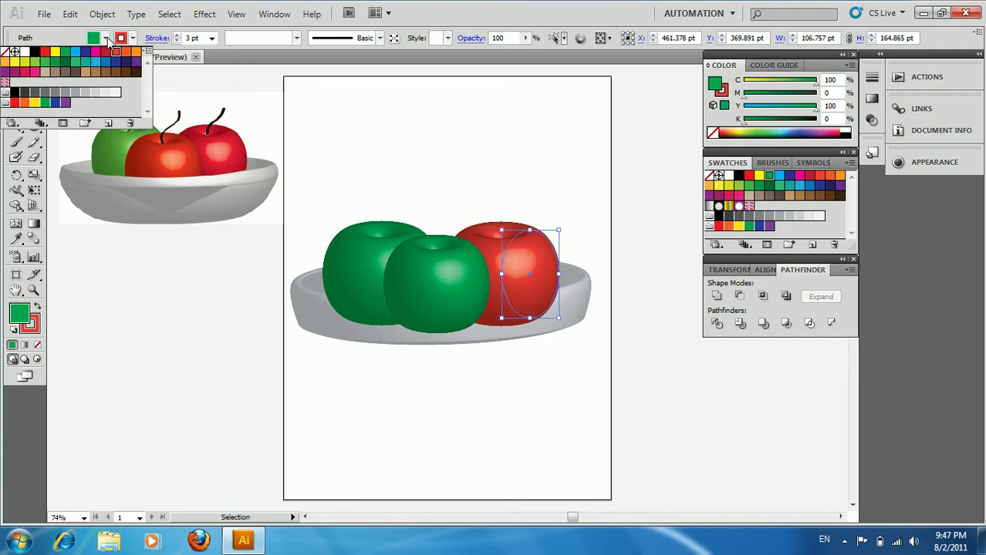
left_click(106, 38)
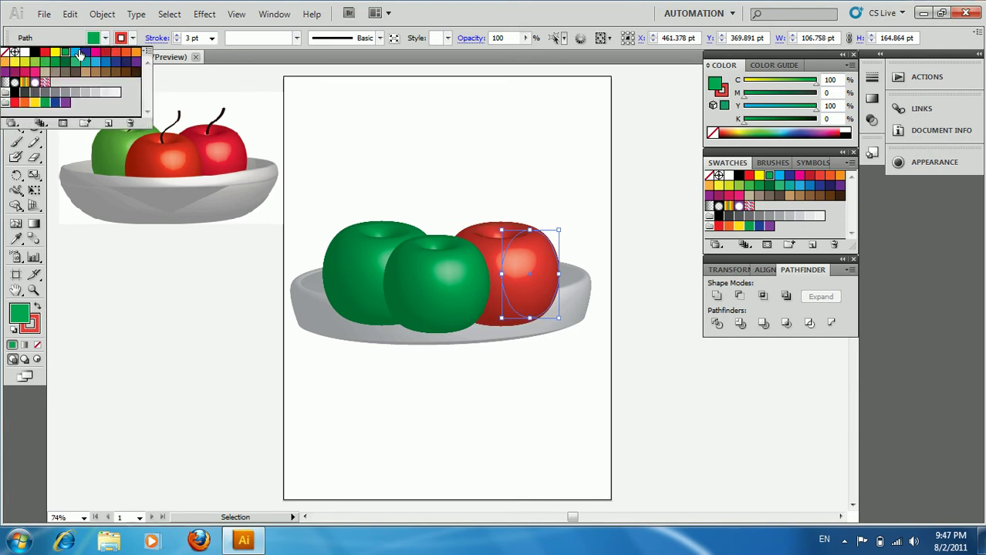
left_click(119, 58)
Give the middle apple a yellow fill and yellow stroke.
left_click(445, 265)
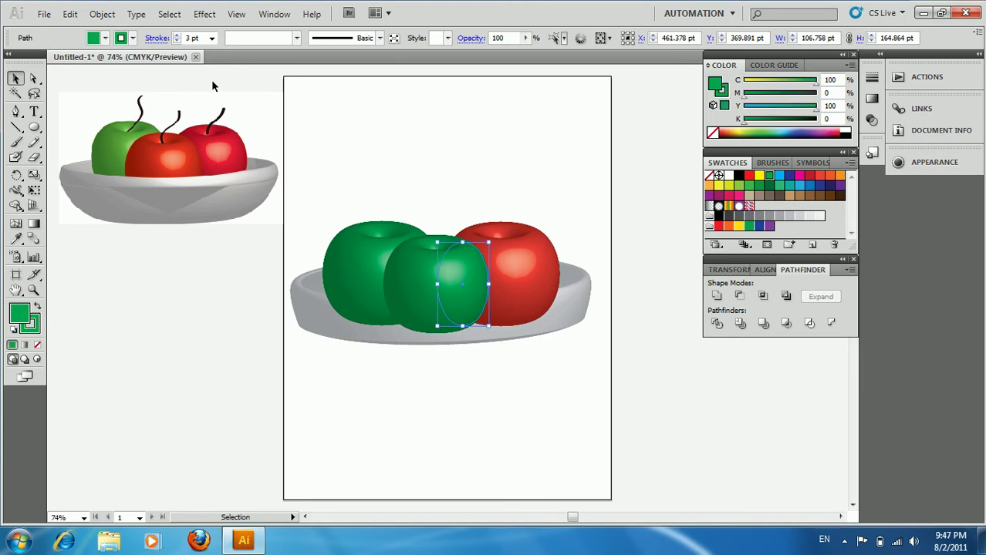
left_click(106, 38)
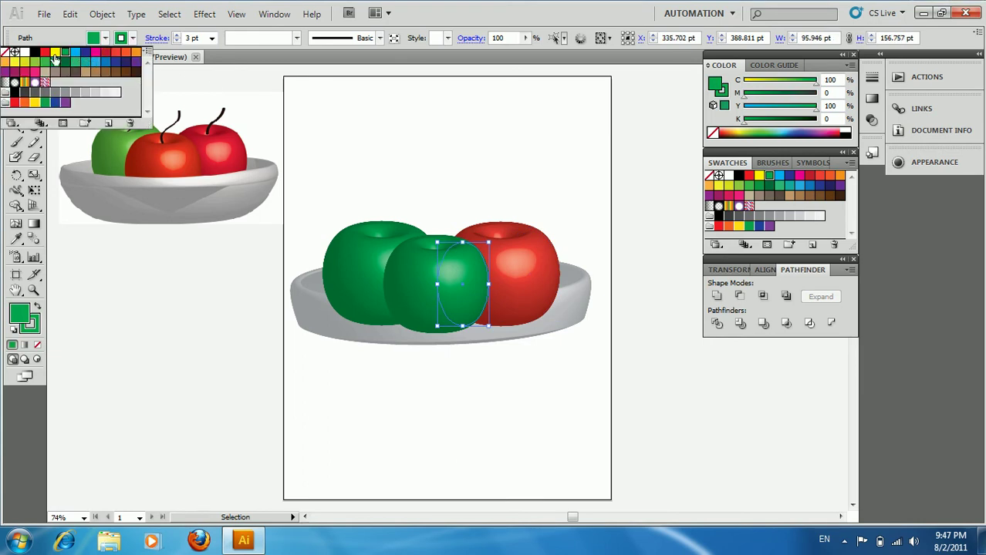
left_click(16, 62)
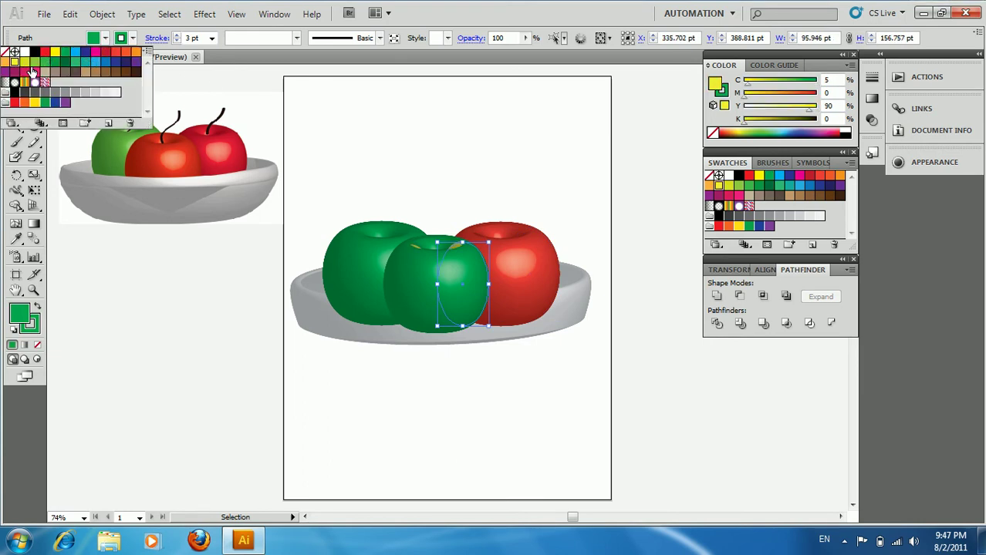
left_click(133, 39)
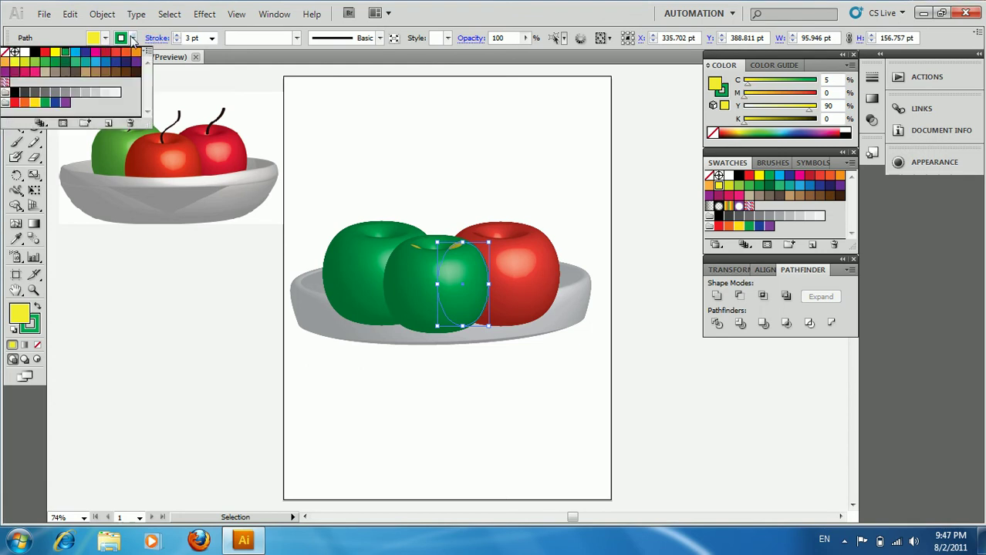
left_click(17, 64)
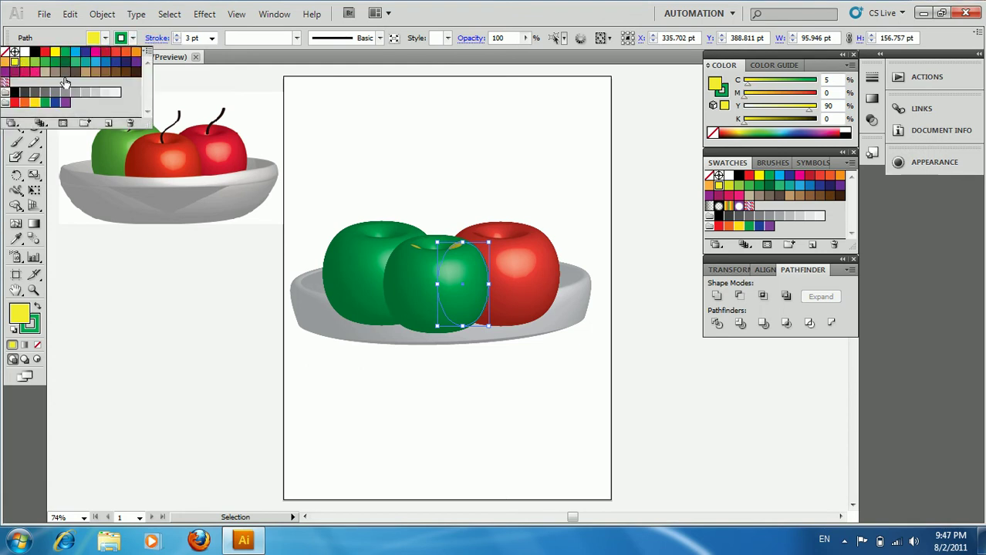
left_click(452, 149)
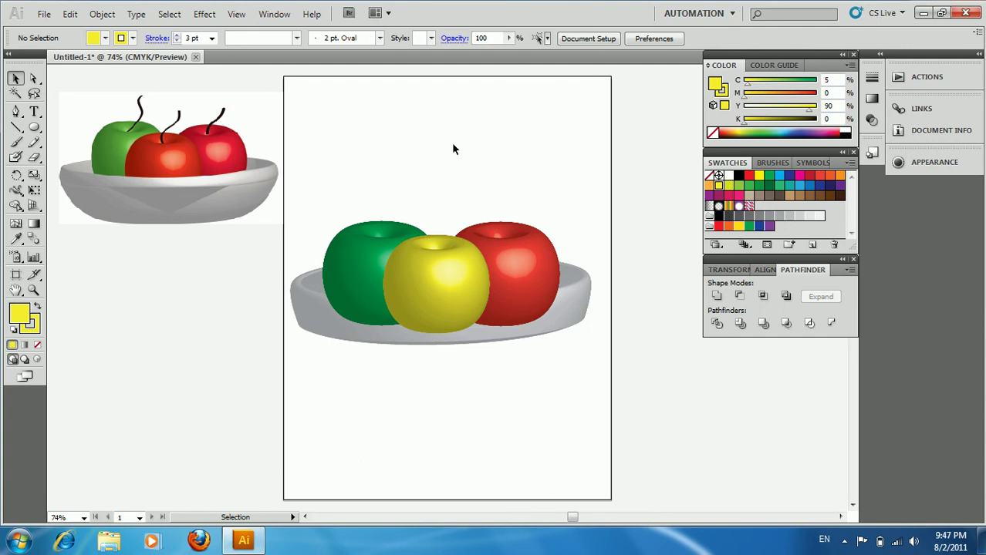
left_click(15, 142)
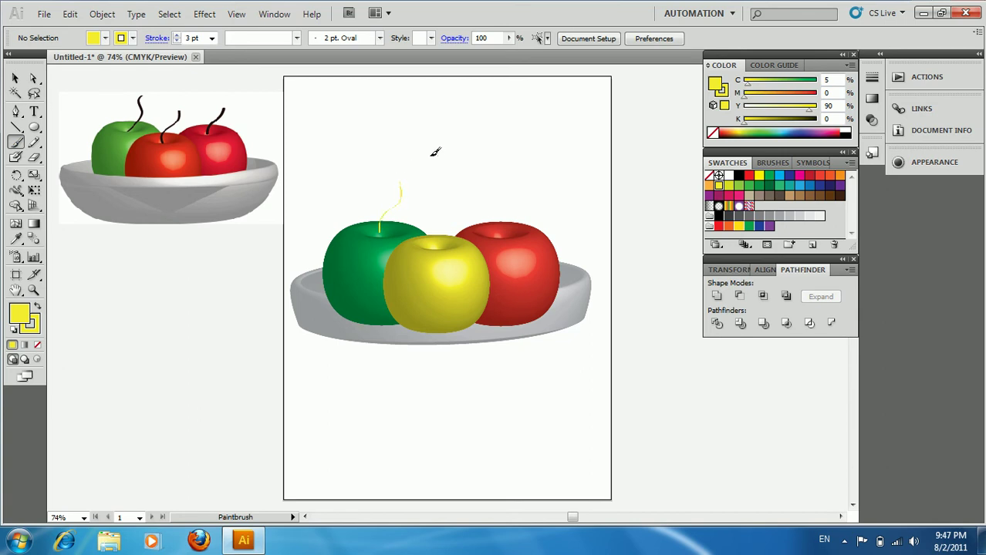
Clear the fill and set the default stroke to black at 3 pt.
key("slash")
left_click(16, 77)
left_click(132, 39)
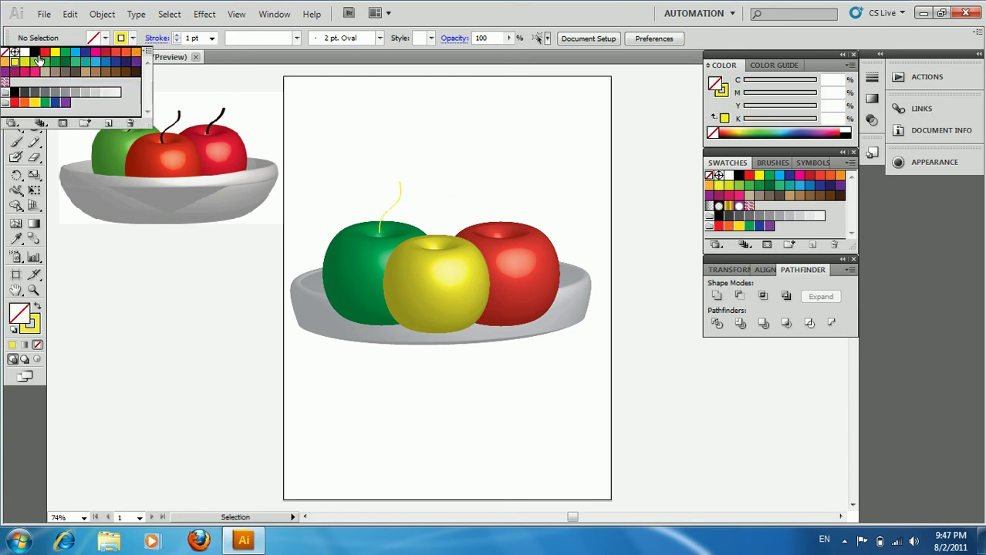
left_click(35, 52)
left_click(211, 38)
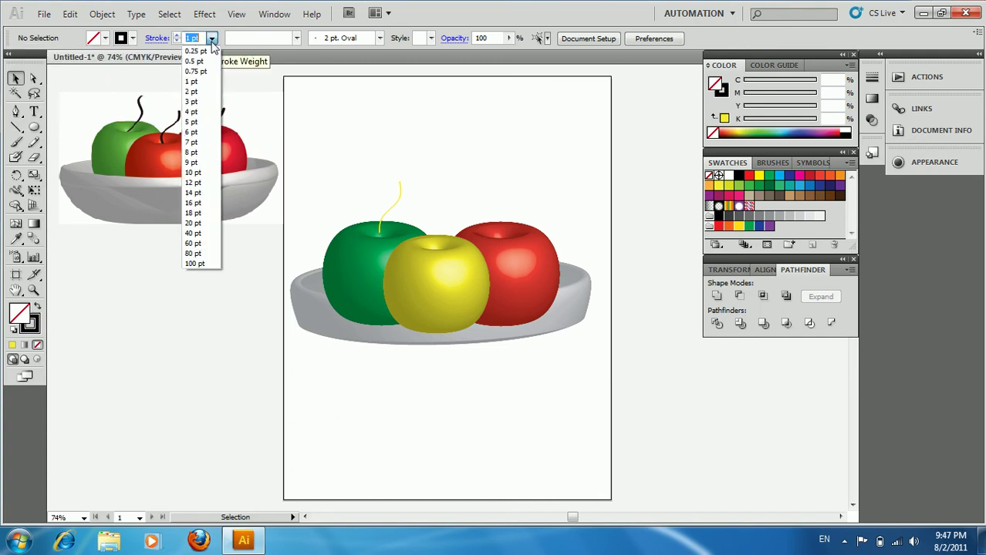
left_click(208, 109)
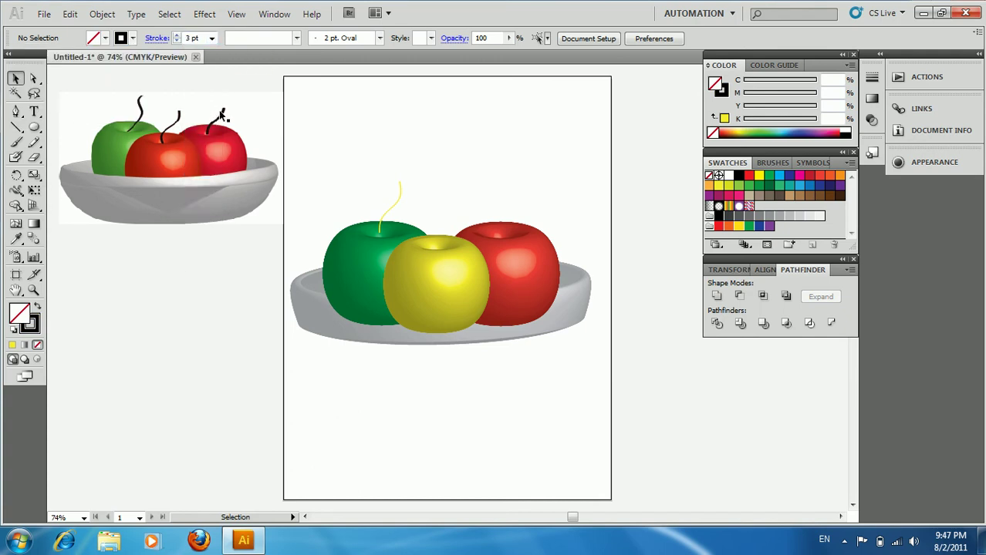
Change the green apple's stem to a black 3 pt stroke.
left_click(400, 187)
left_click(211, 37)
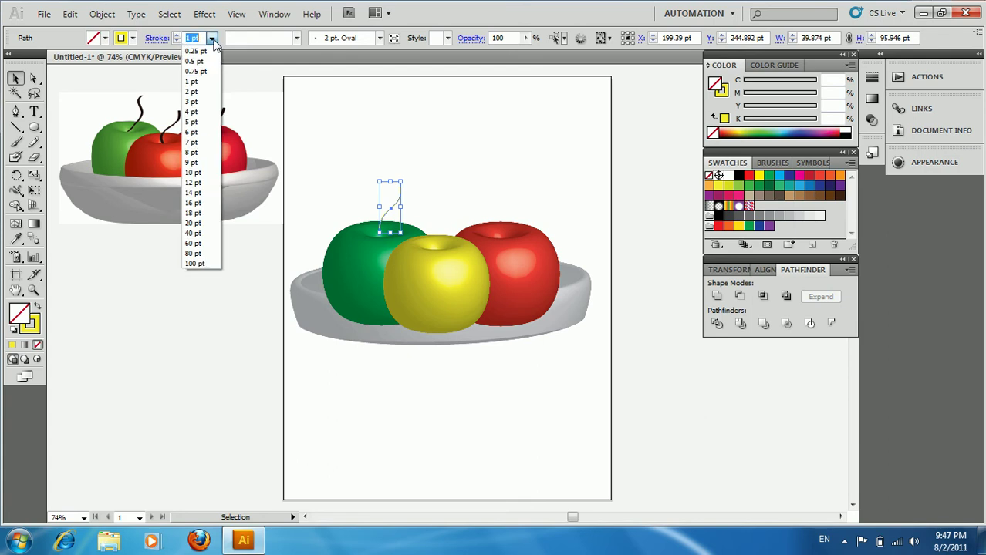
left_click(213, 103)
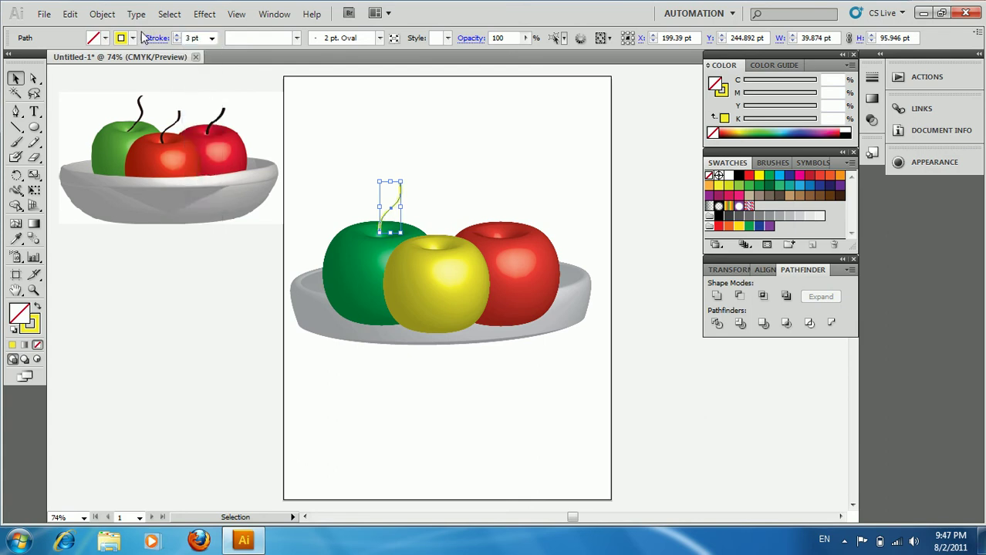
left_click(133, 39)
left_click(35, 54)
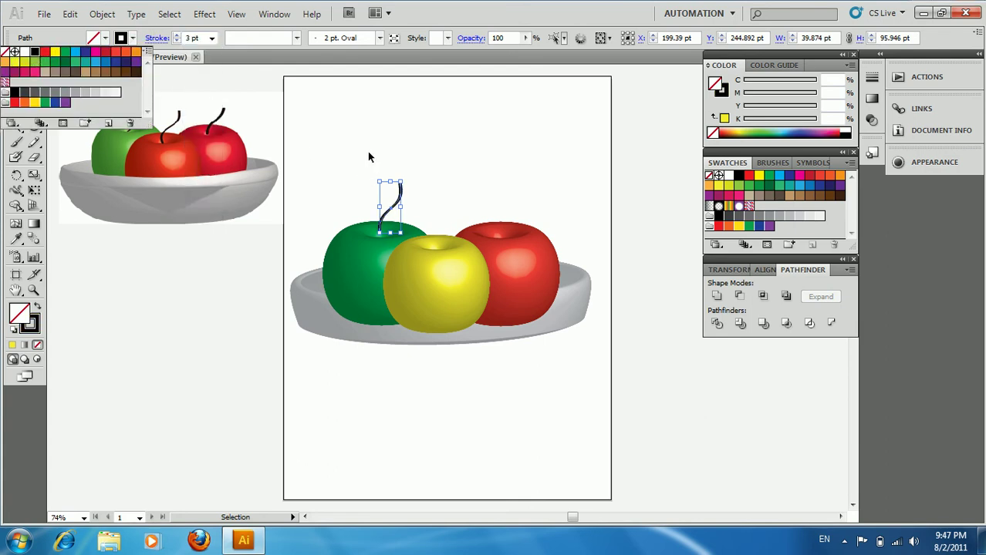
left_click(368, 156)
Paint curved stems on the yellow and red apples with the Paintbrush.
left_click(17, 145)
left_click_drag(438, 245, 455, 177)
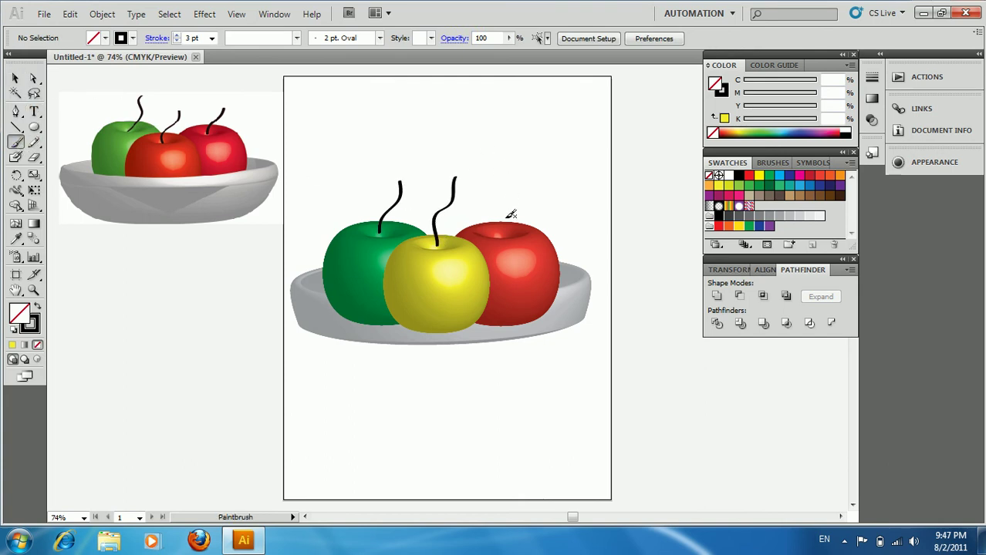
left_click_drag(508, 225, 527, 169)
Nudge the stems down onto the apple tops, then marquee-select all apples and stems.
left_click(15, 78)
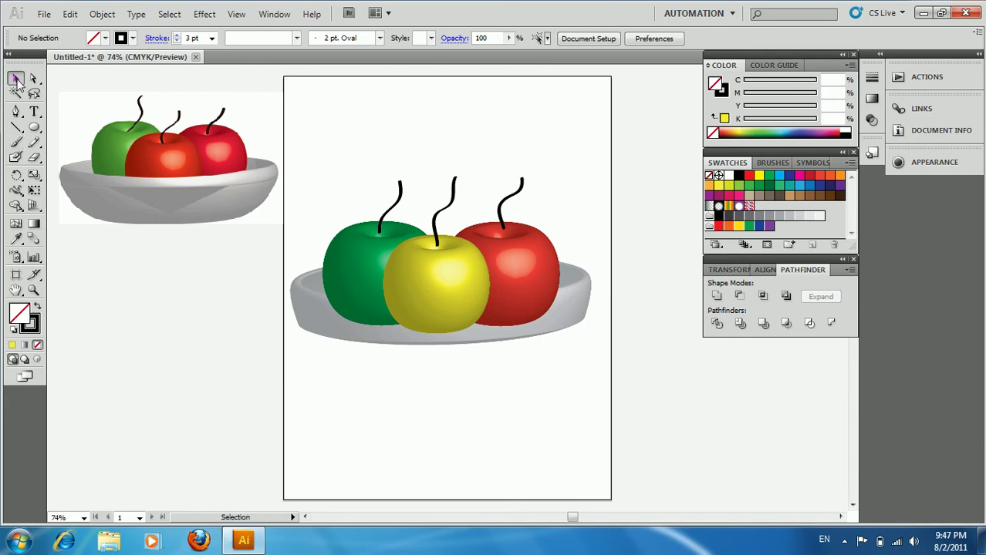
left_click(499, 206)
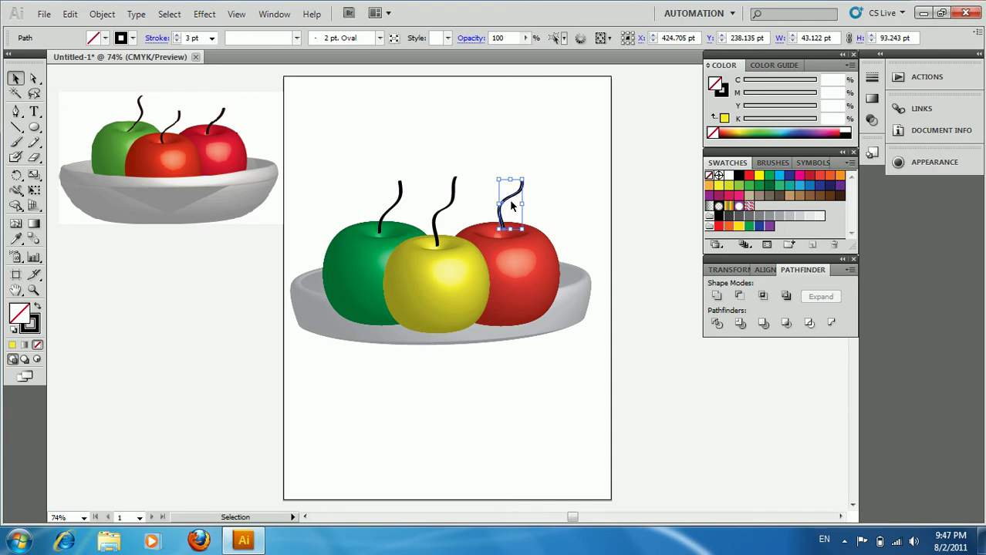
left_click_drag(510, 200, 515, 201)
left_click(437, 221)
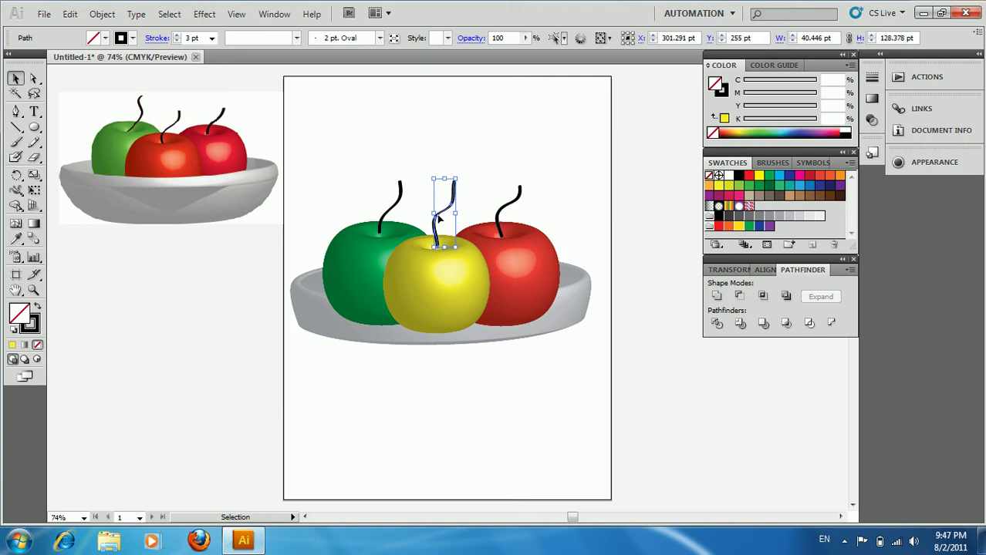
left_click_drag(387, 215, 391, 213)
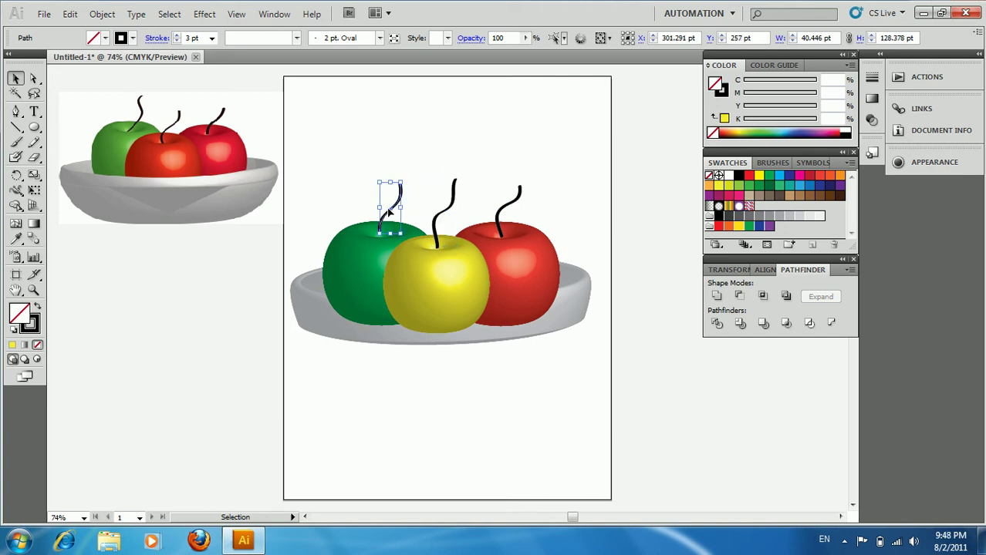
left_click(452, 164)
left_click_drag(553, 156, 328, 250)
Group the selected apples and stems.
right_click(427, 278)
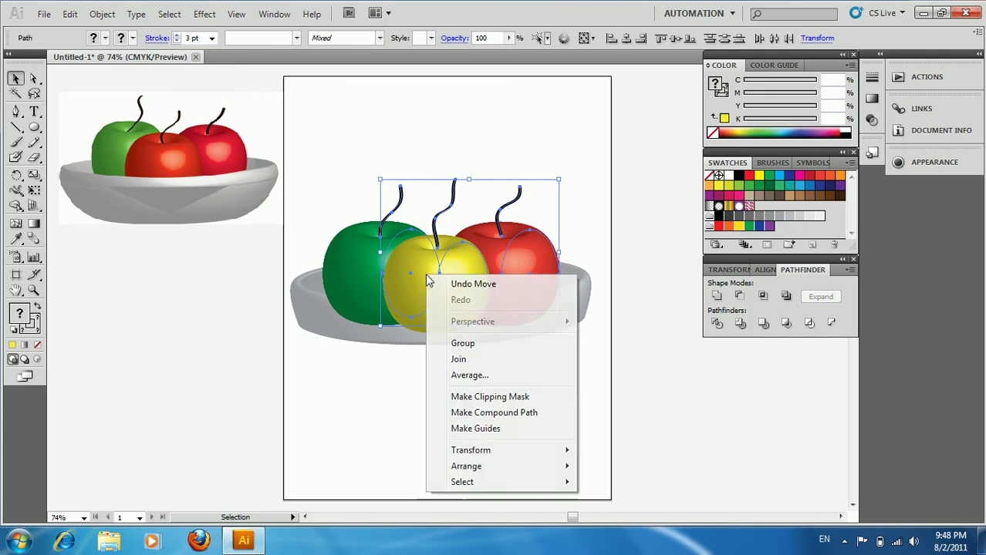
left_click(478, 342)
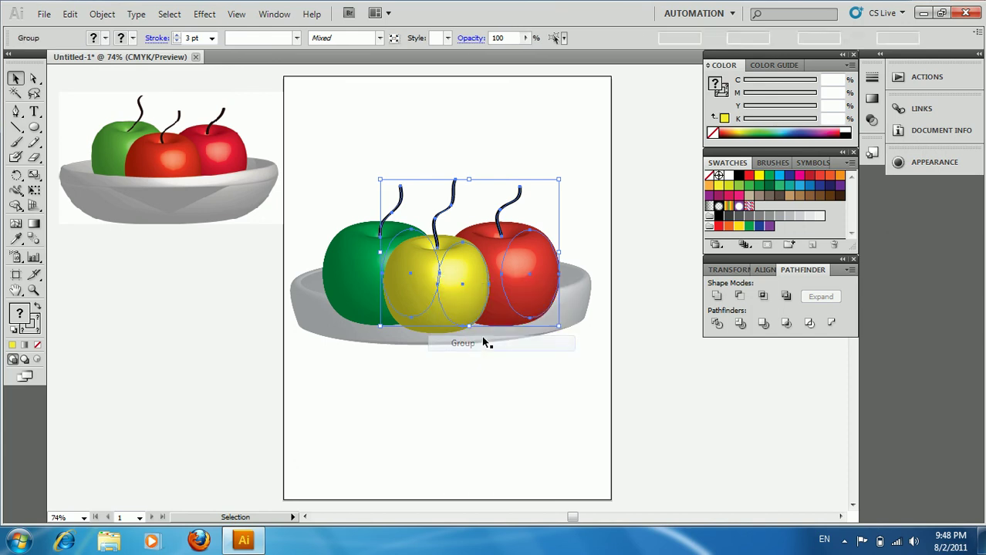
left_click(601, 219)
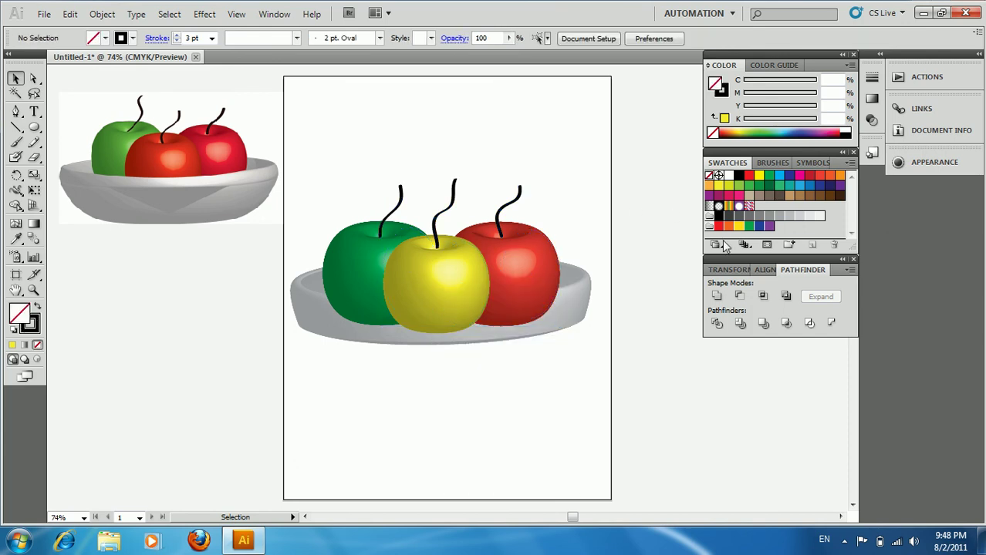
In the Layers panel, expand Layer 1 and hide the apples <Group>.
left_click(269, 15)
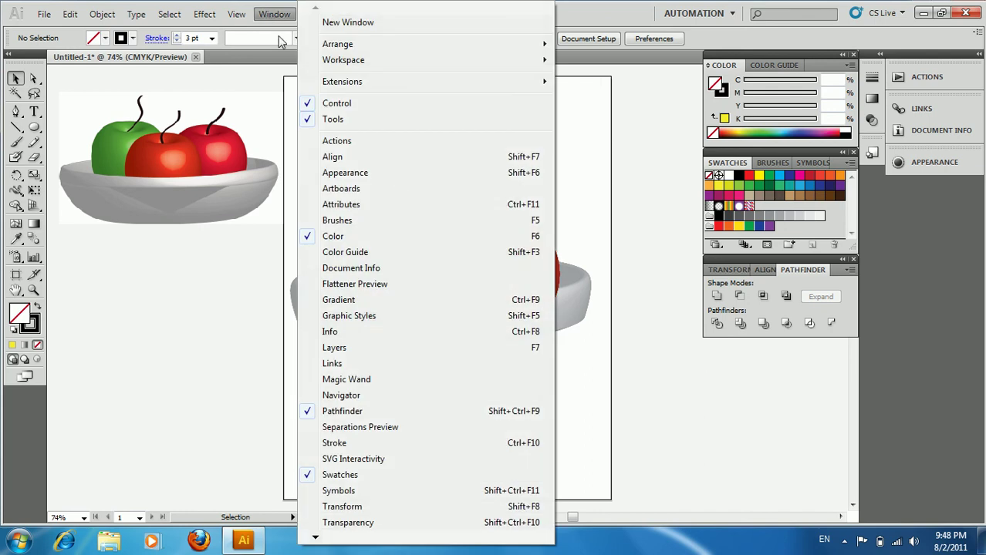
left_click(357, 348)
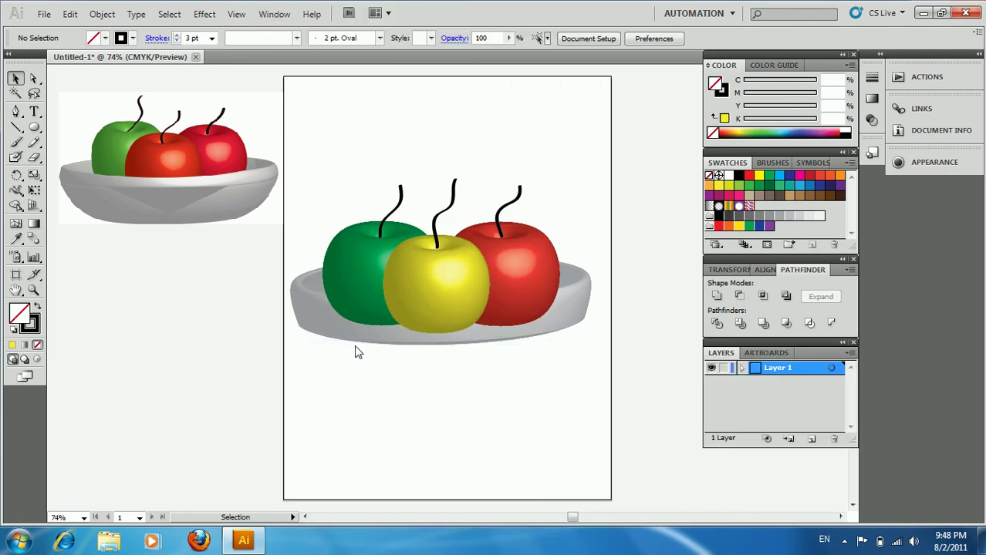
left_click(740, 368)
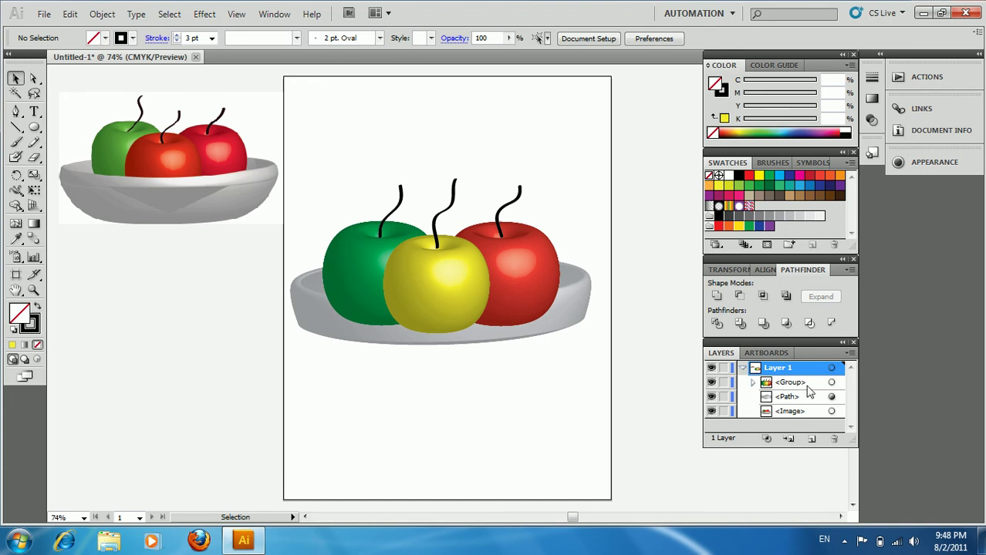
left_click(768, 383)
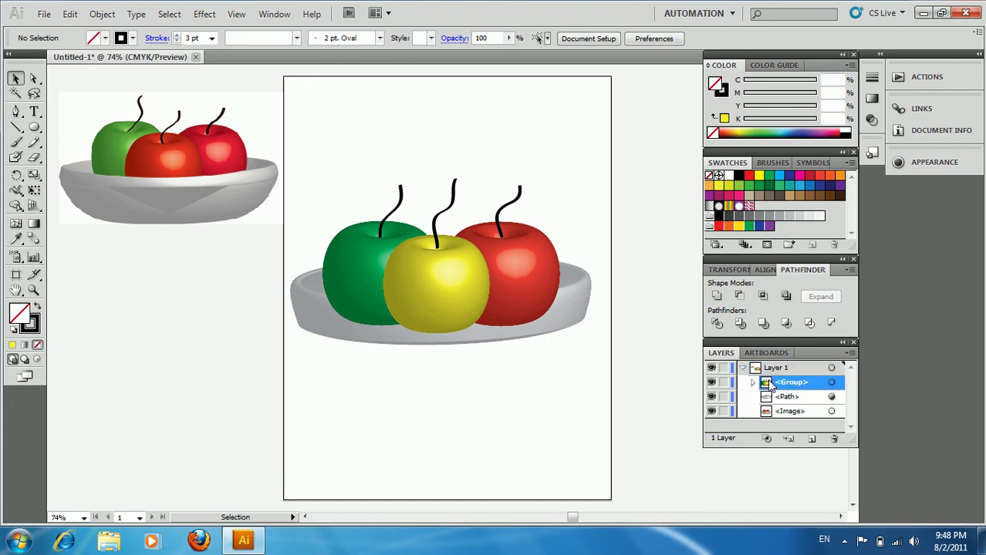
left_click(711, 383)
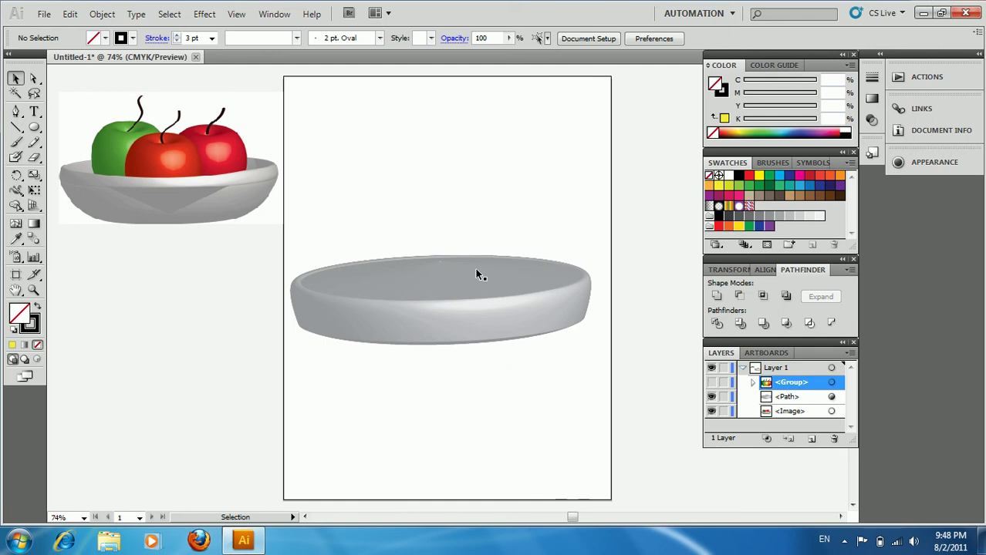
Pen-draw the outline from above the bowl down its left edge and along the inner rim.
left_click(16, 112)
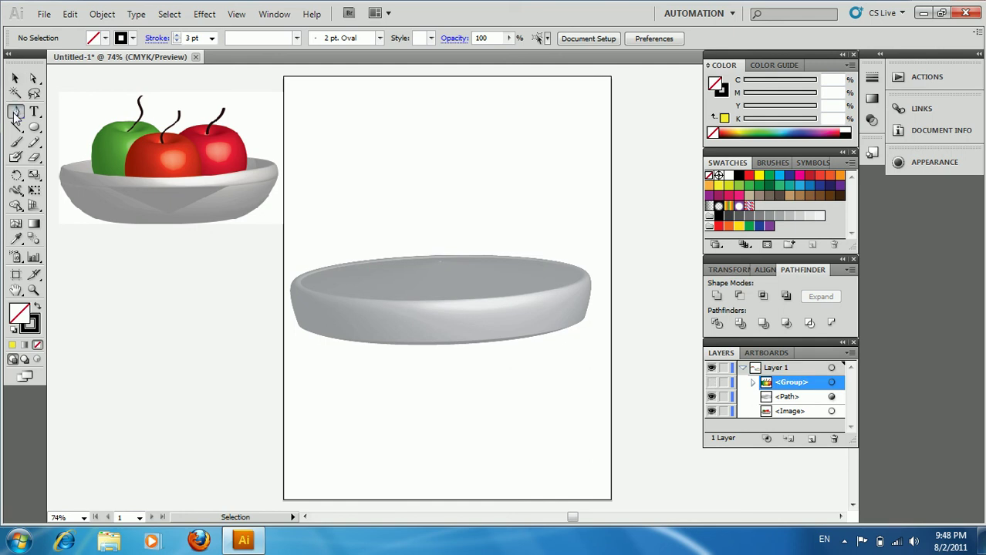
left_click(358, 160)
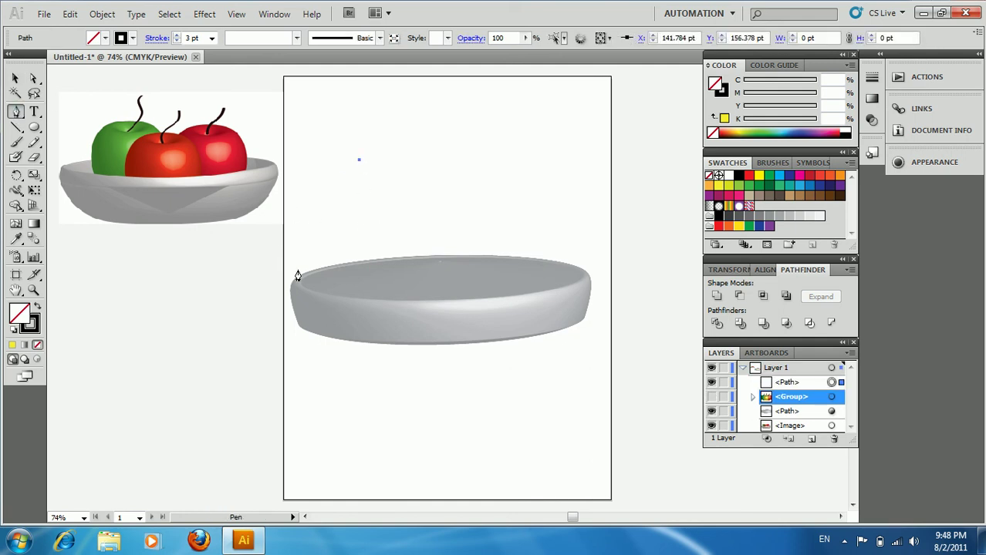
left_click_drag(301, 274, 325, 321)
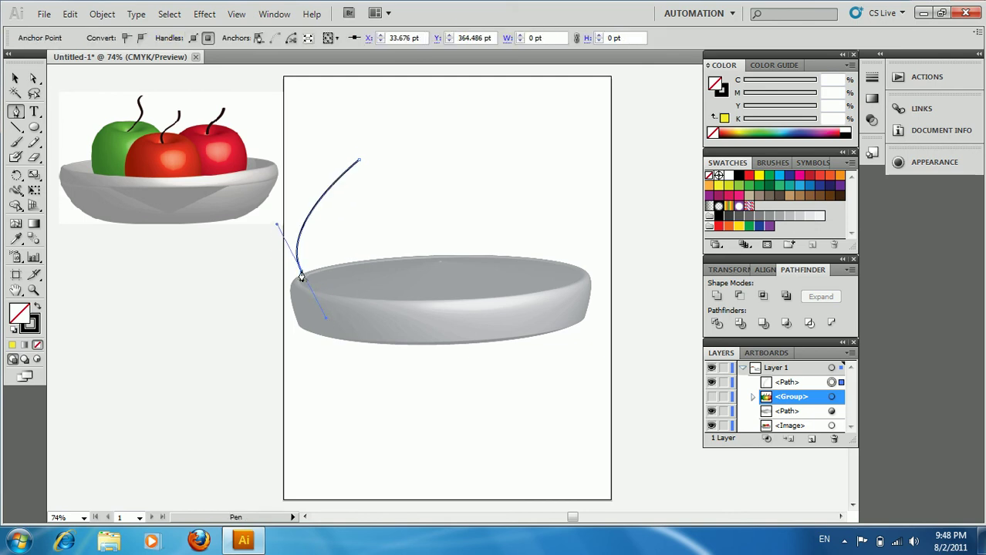
left_click(301, 274)
left_click(331, 298)
left_click_drag(368, 308, 380, 301)
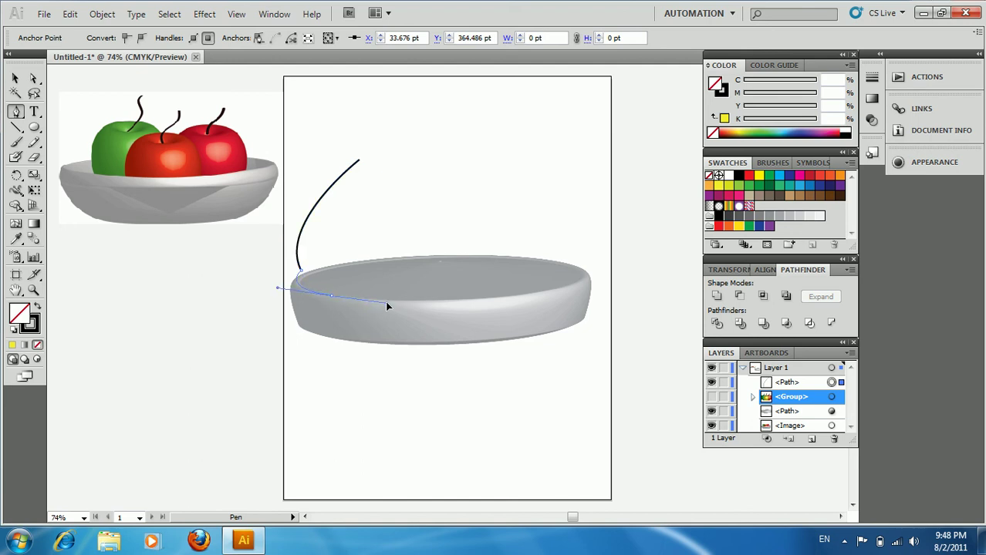
left_click_drag(377, 300, 376, 298)
left_click(331, 301)
Continue the outline along the right rim, up above the bowl, and close it at the start.
left_click_drag(535, 294, 623, 277)
left_click(537, 299)
left_click_drag(581, 278, 588, 268)
left_click(582, 278)
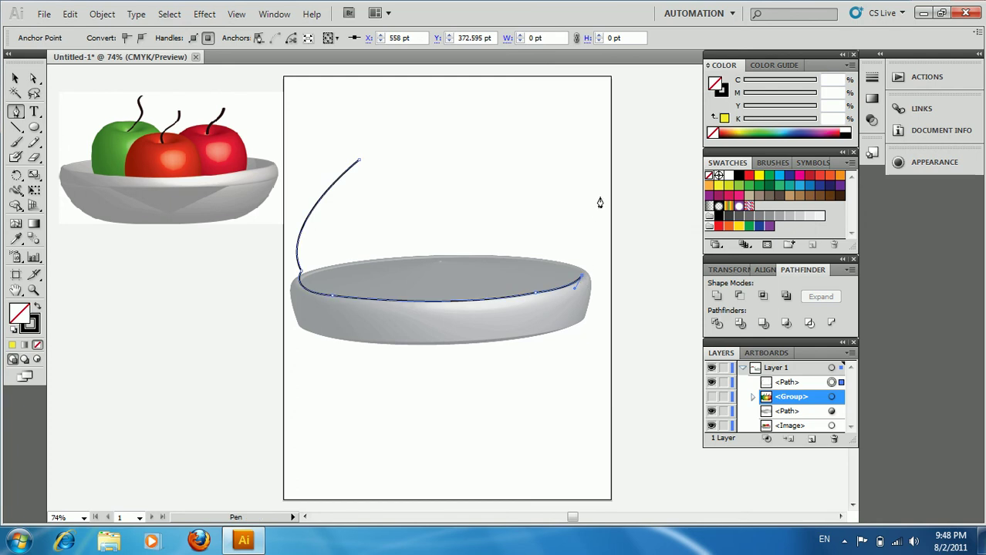
left_click_drag(586, 156, 540, 158)
left_click(586, 156)
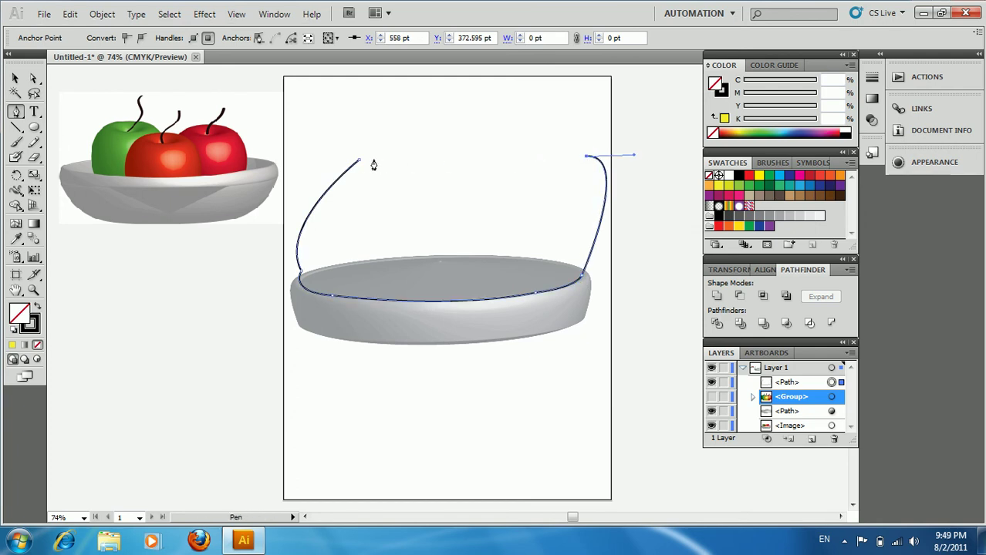
left_click_drag(358, 161, 315, 218)
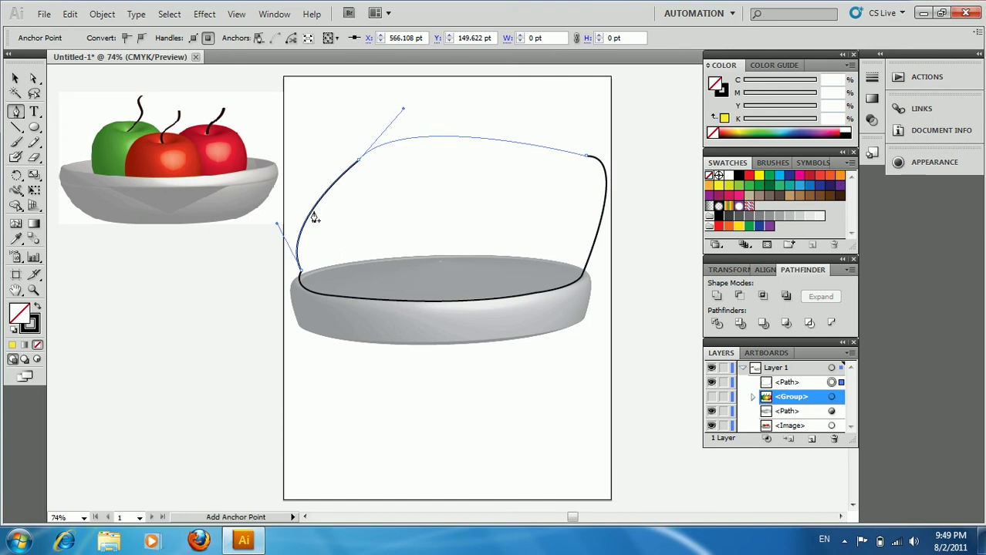
left_click(16, 78)
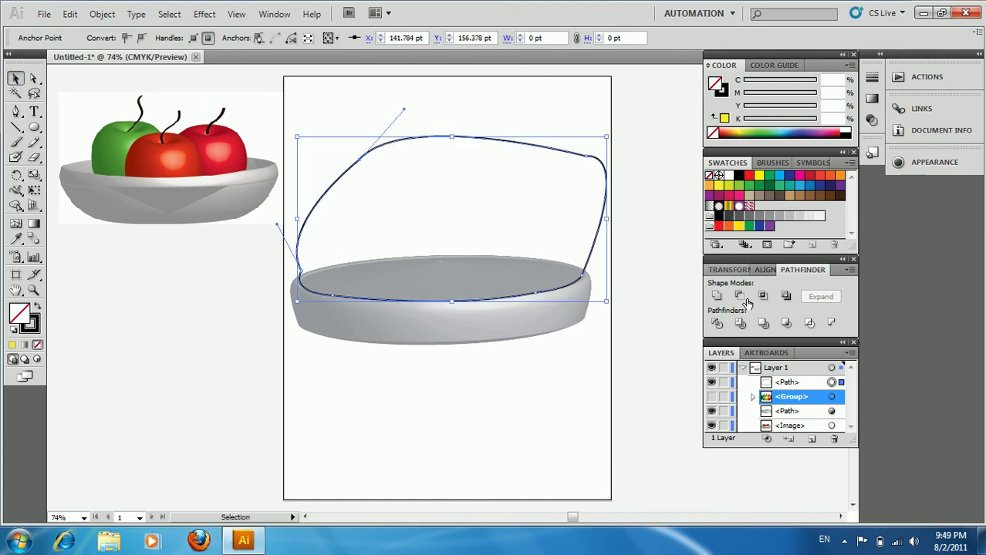
Unhide the apples group and clip it with the new bowl-rim outline as a clipping mask.
left_click(711, 396)
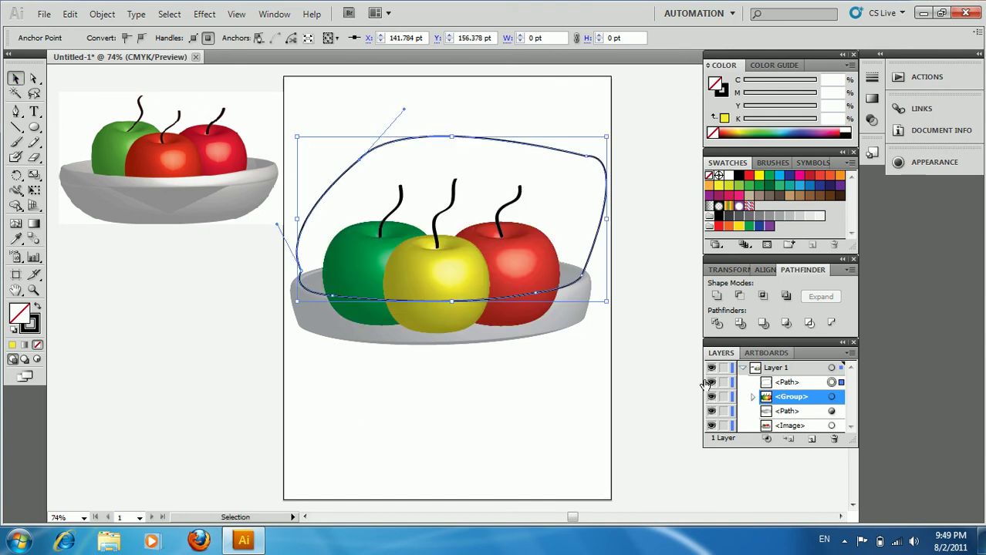
left_click(652, 240)
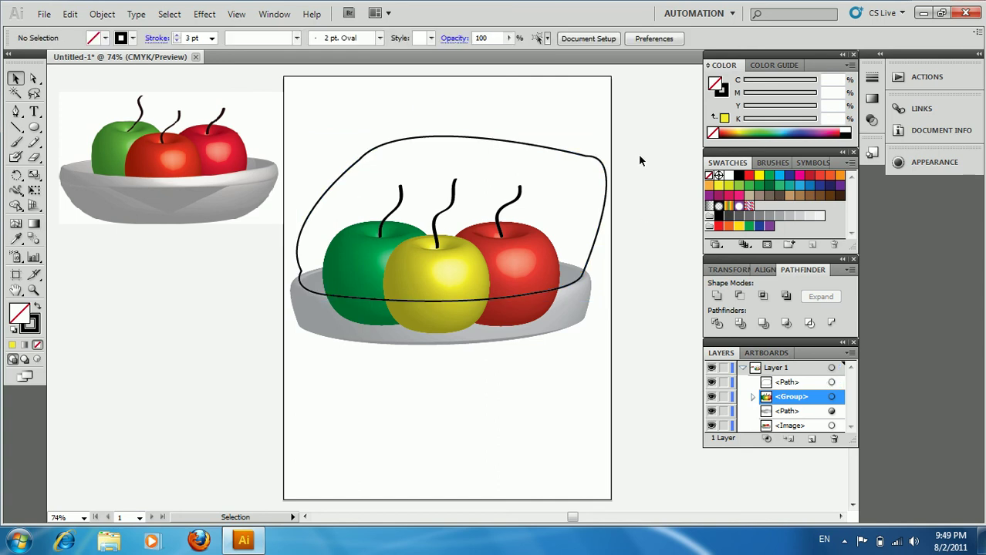
left_click_drag(580, 186, 578, 188)
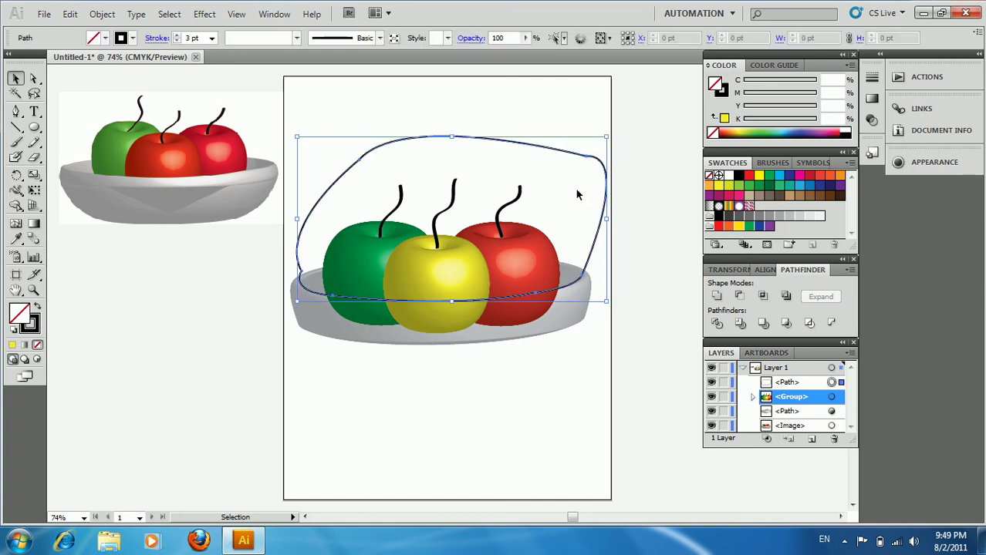
left_click(523, 258, "shift")
right_click(521, 254)
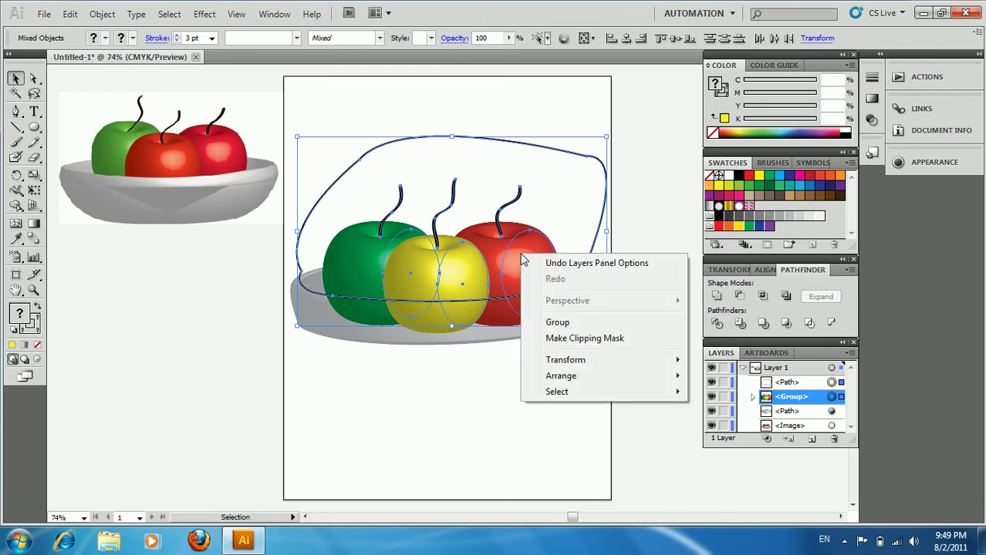
left_click(563, 338)
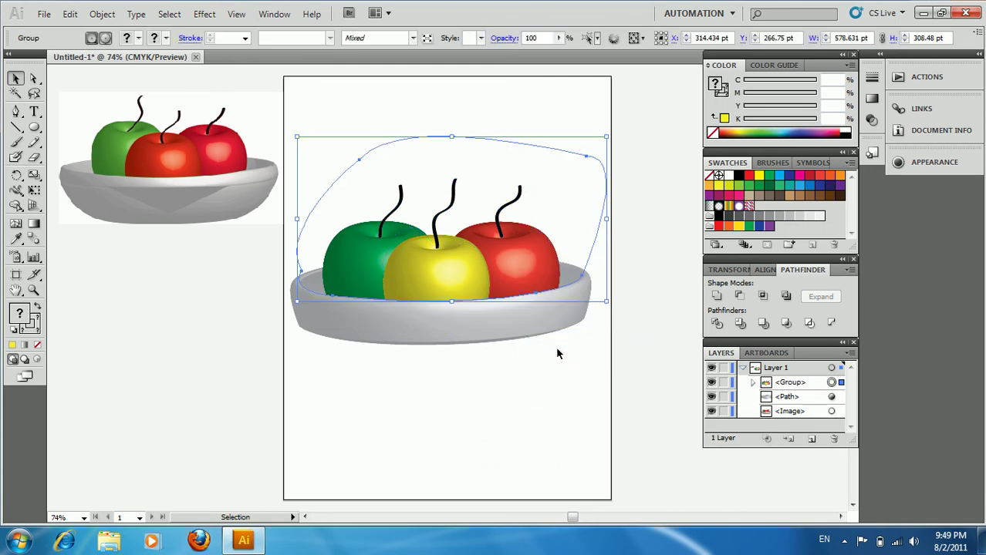
Nudge the clipped apples group up slightly so they sit inside the bowl.
left_click(557, 359)
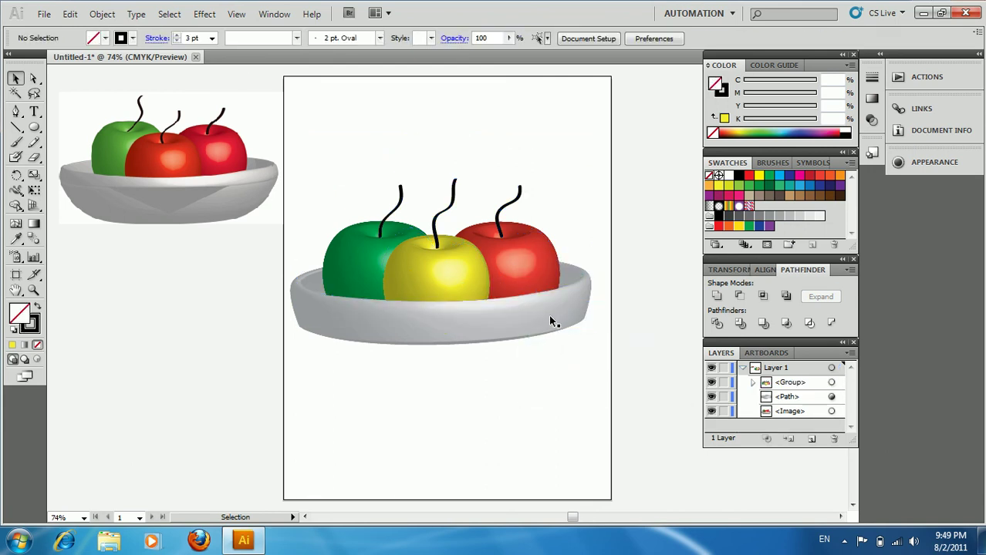
left_click(528, 257)
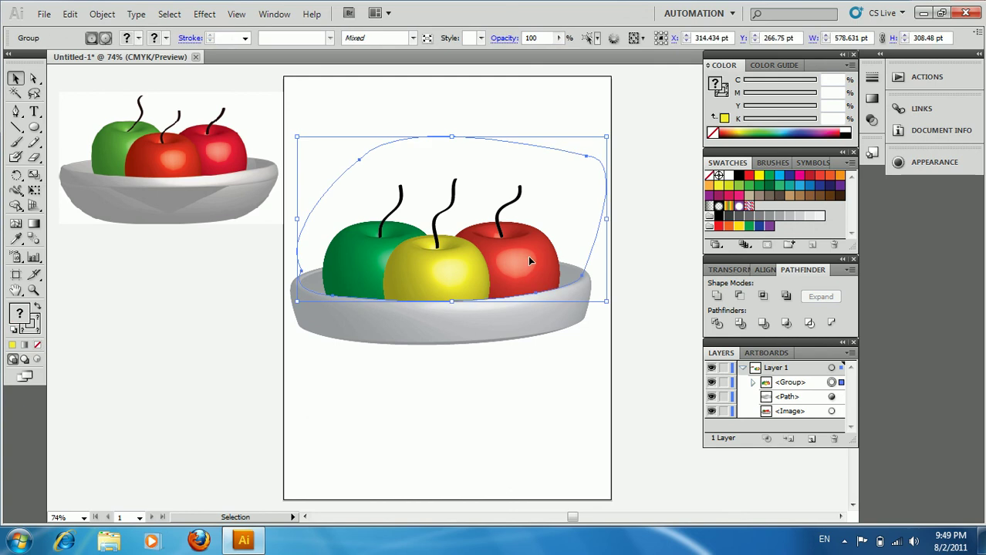
key("Up")
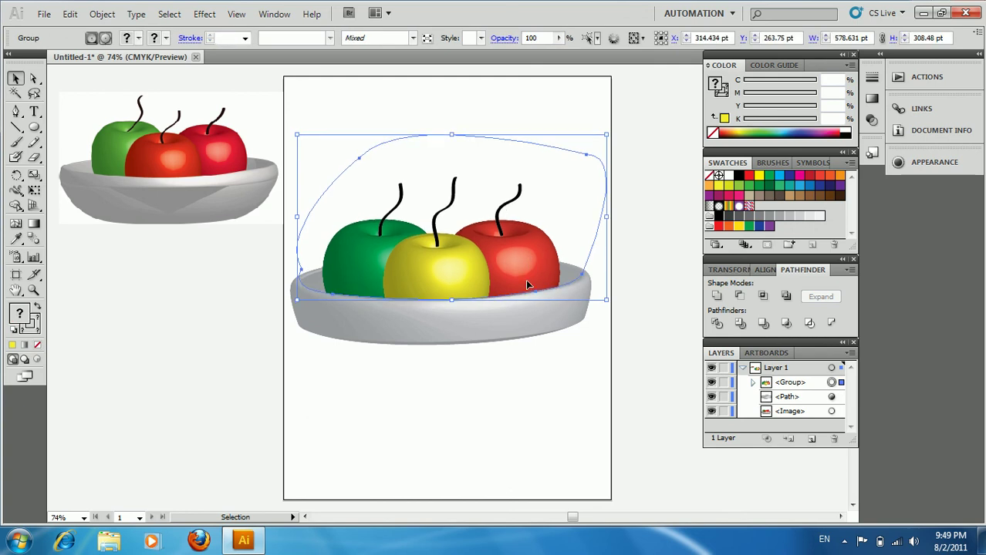
left_click(505, 361)
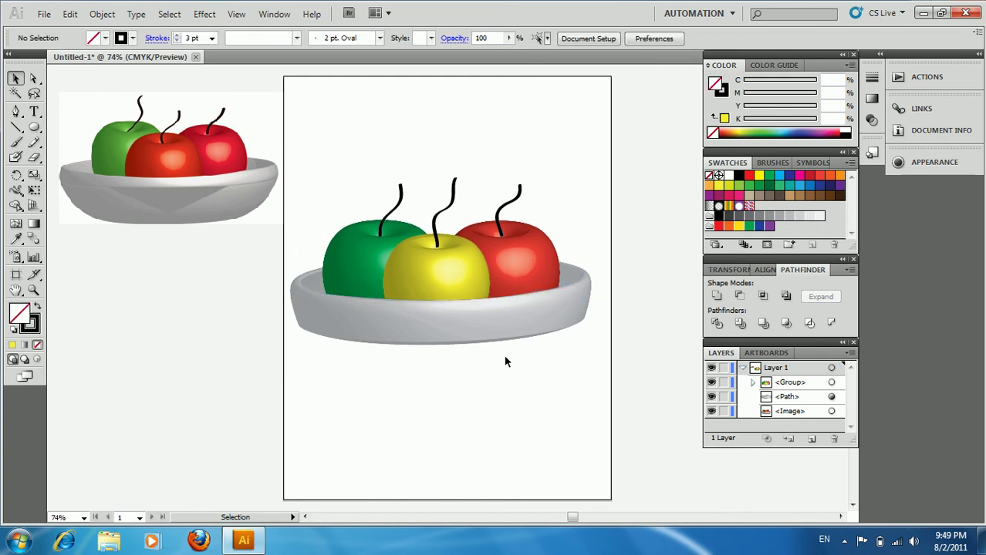
Group the clipped apples with the bowl and shift the group slightly right.
left_click_drag(613, 154, 304, 392)
right_click(436, 267)
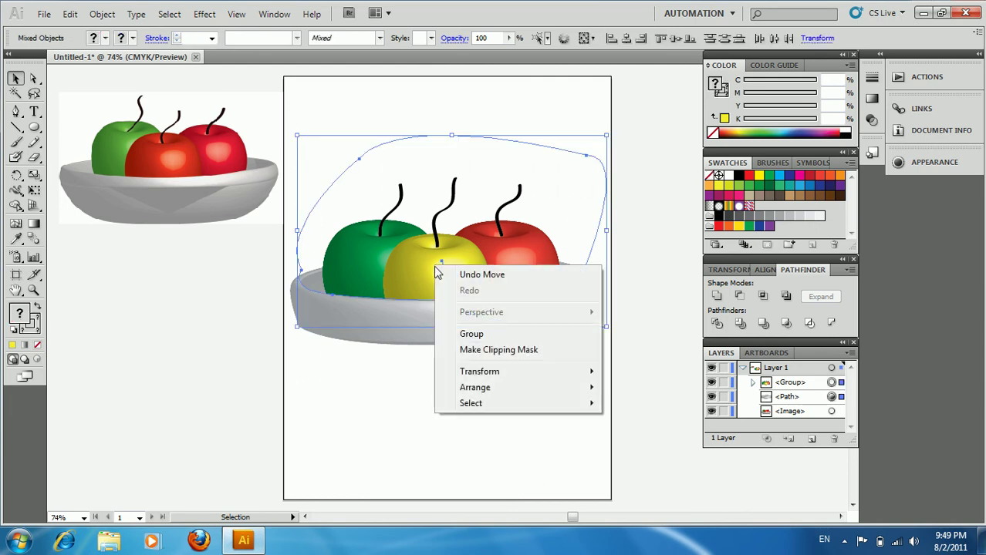
left_click(470, 330)
left_click(480, 380)
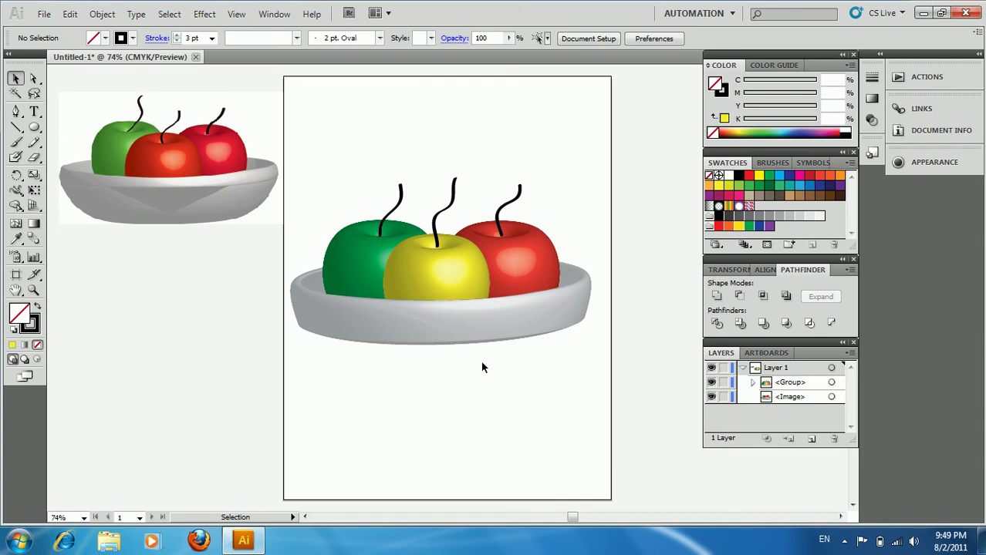
left_click_drag(505, 296, 512, 297)
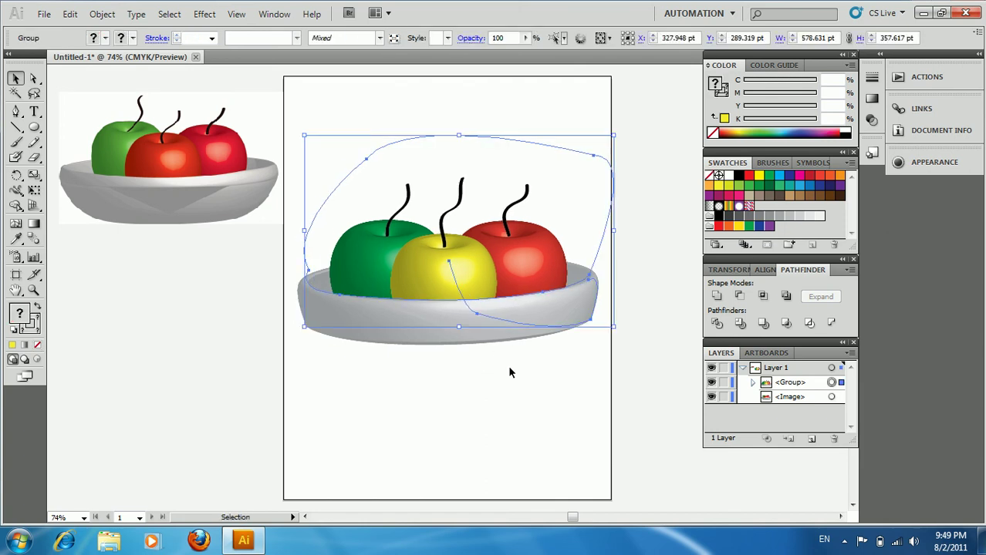
left_click(509, 373)
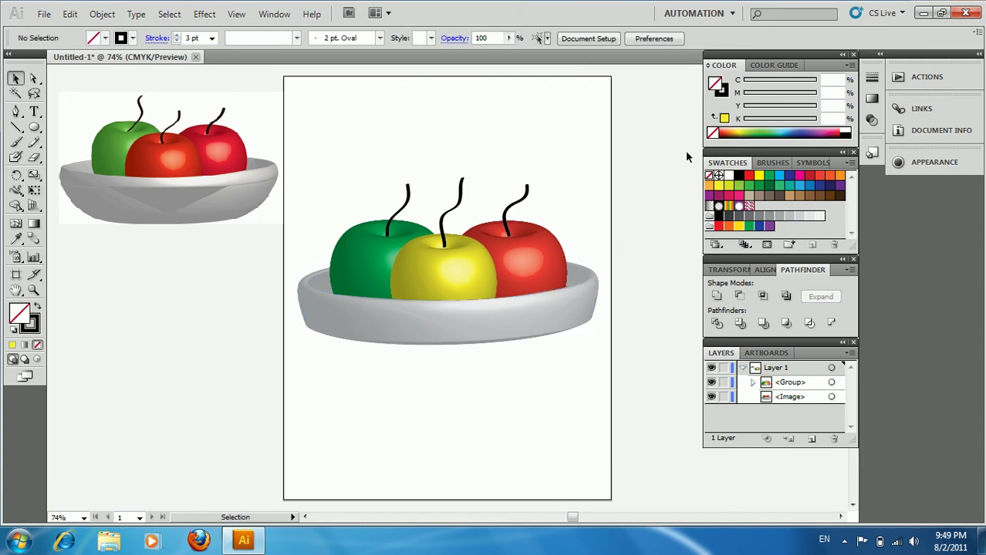